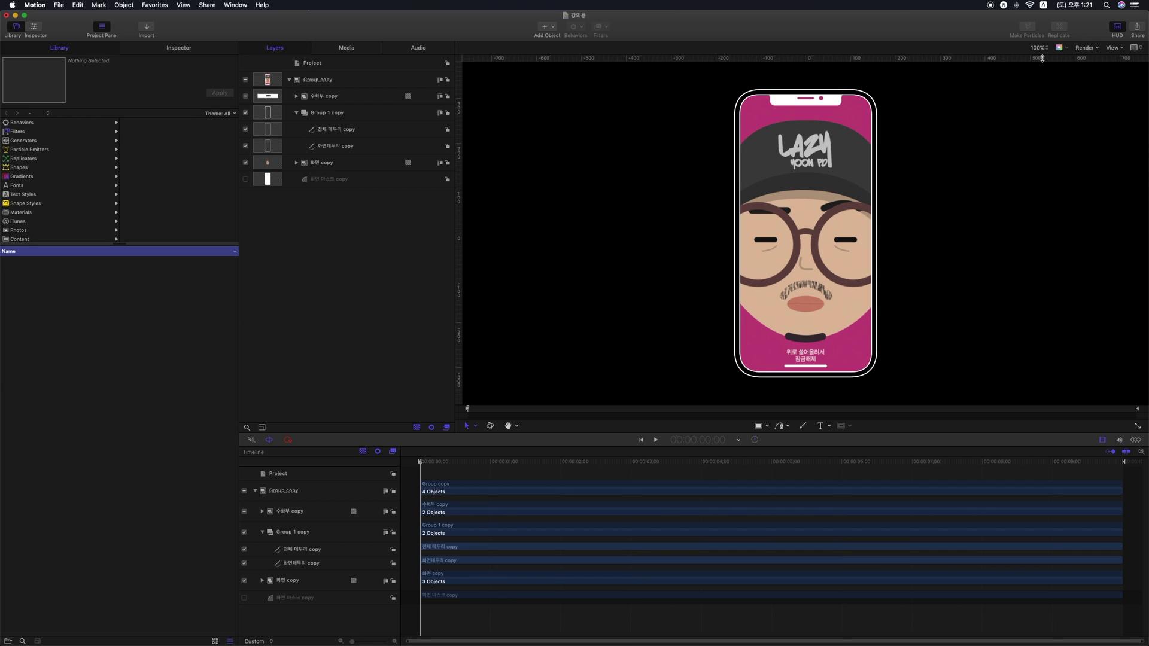
- Draw a small rectangle on the canvas in a new group with the phone group hidden, and replicate it
click(761, 427)
drag(538, 116, 550, 134)
drag(341, 99, 343, 68)
drag(546, 127, 827, 237)
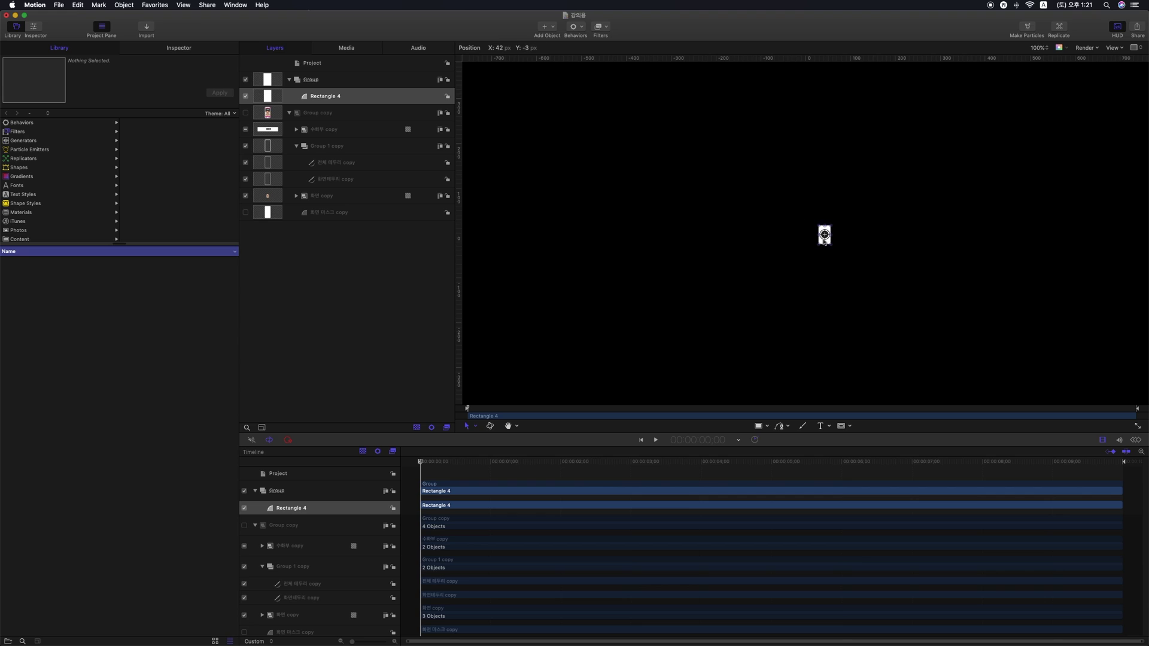
click(1061, 27)
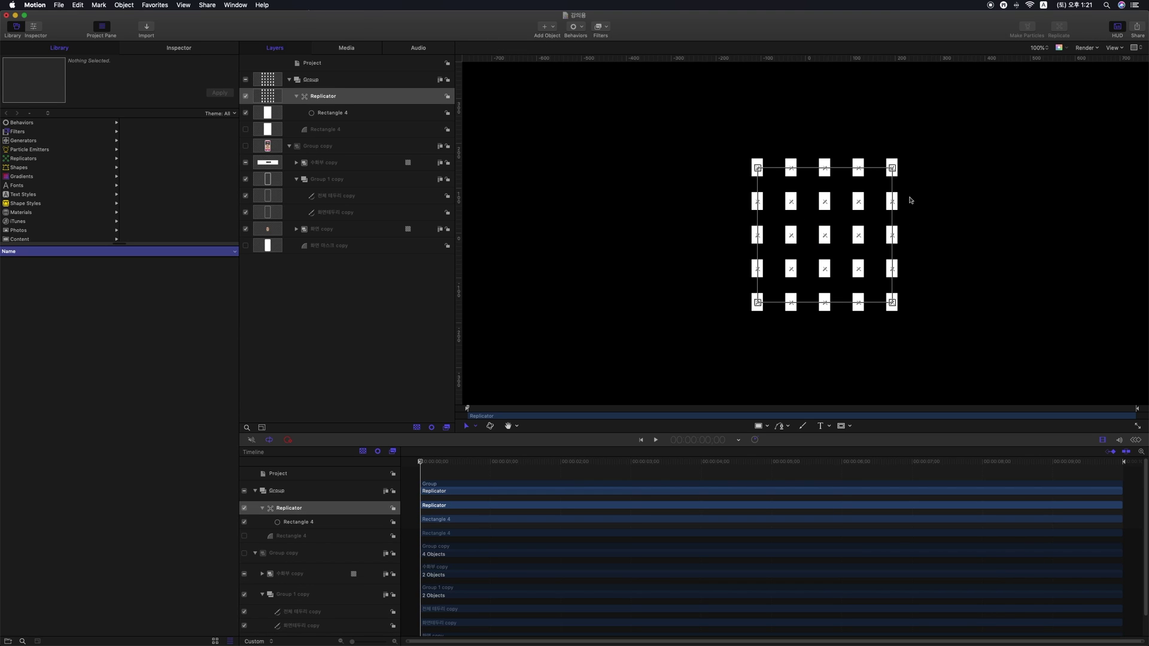
- Change the small rectangle's replicator shape from a grid to Line
click(183, 52)
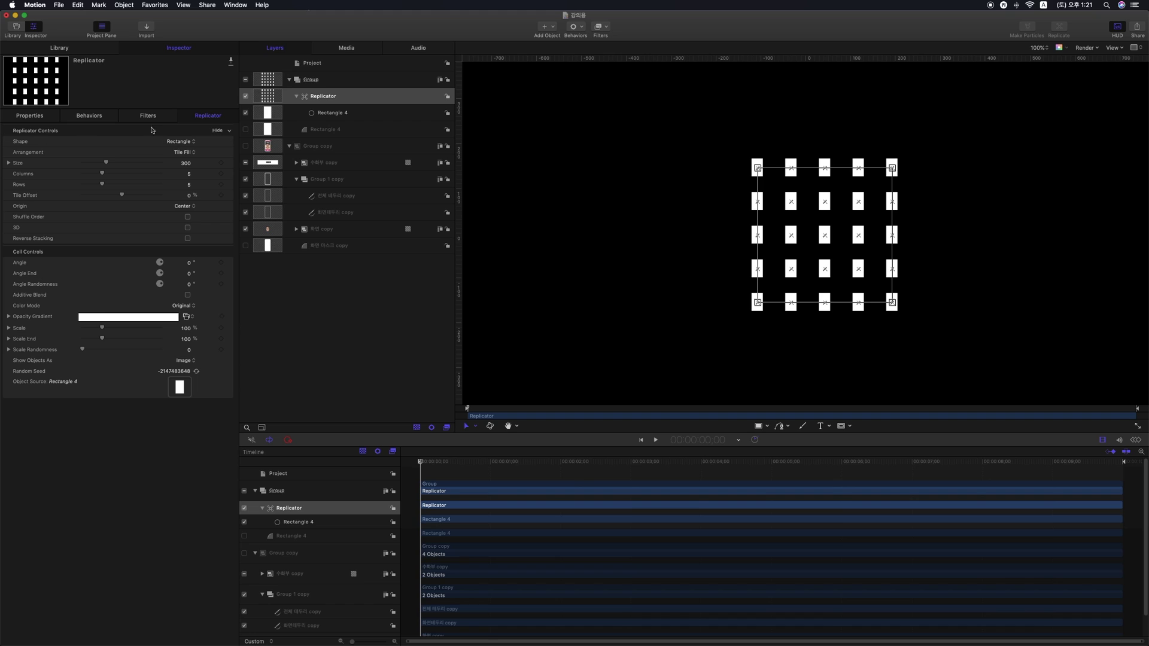
click(180, 143)
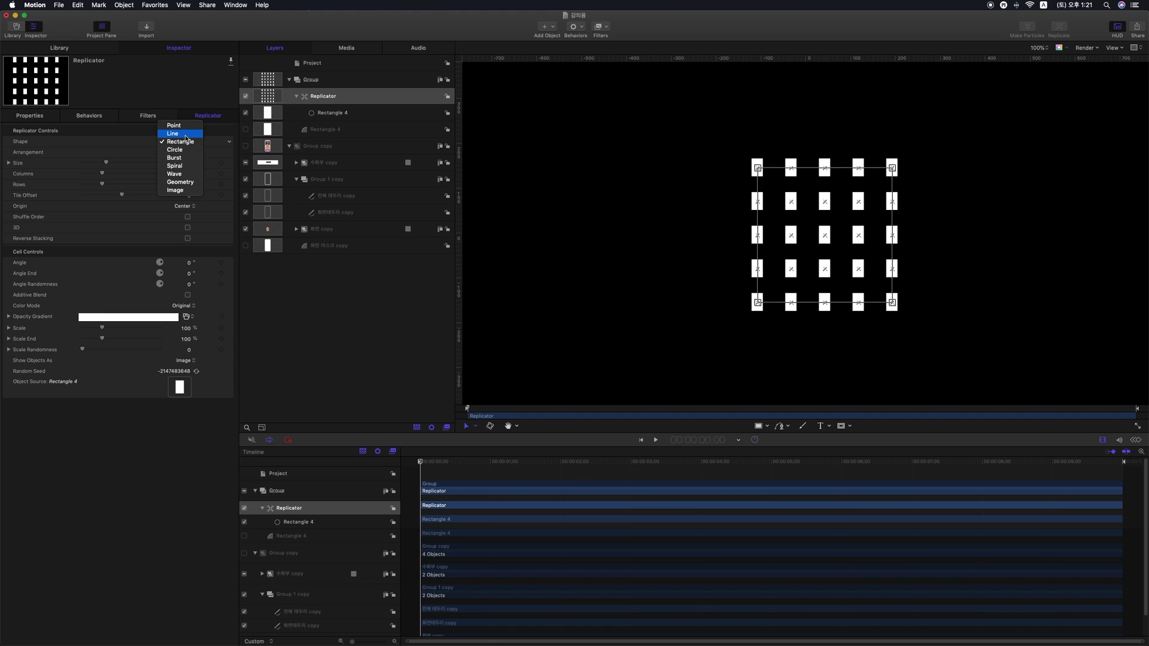
click(186, 136)
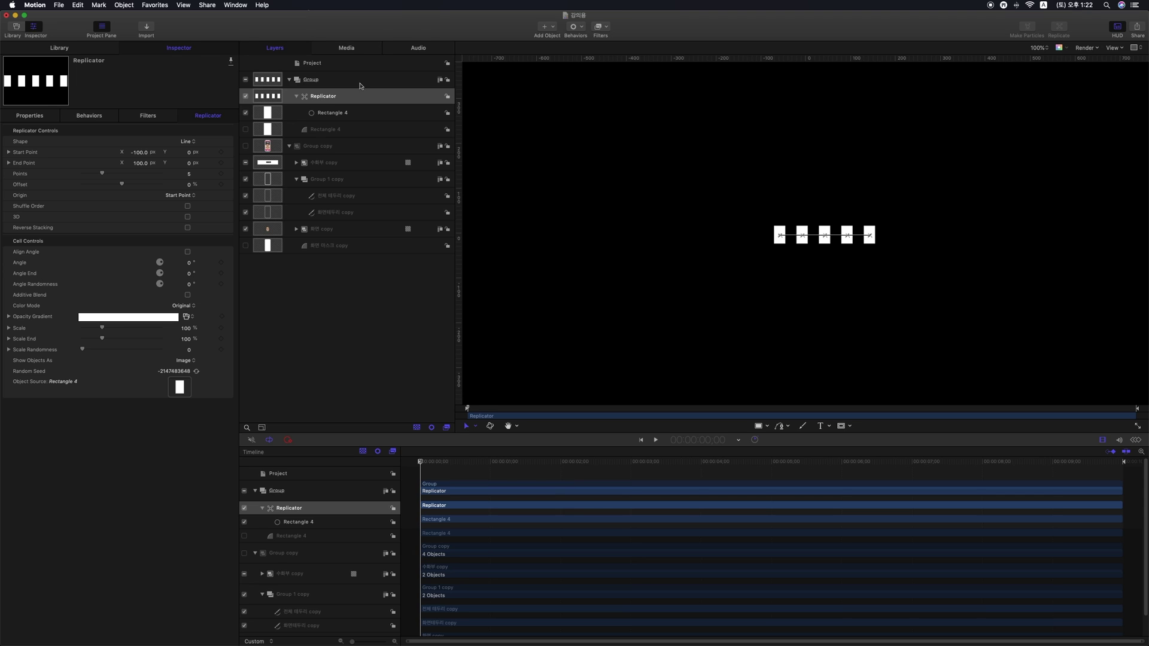
- Undo the test rectangle and its replicator to restore the phone artwork
key(super+z)
key(super+z)
key(super+z)
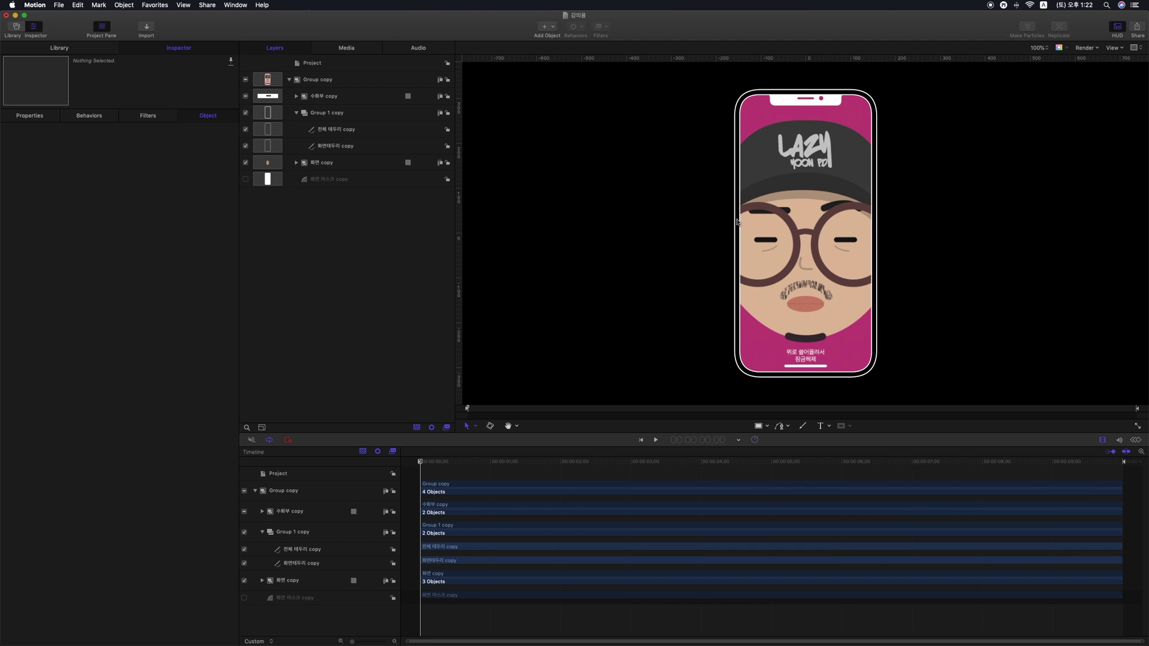
- Turn on the fill and turn off the outline of the phone's 전체 테두리 copy shape
click(864, 306)
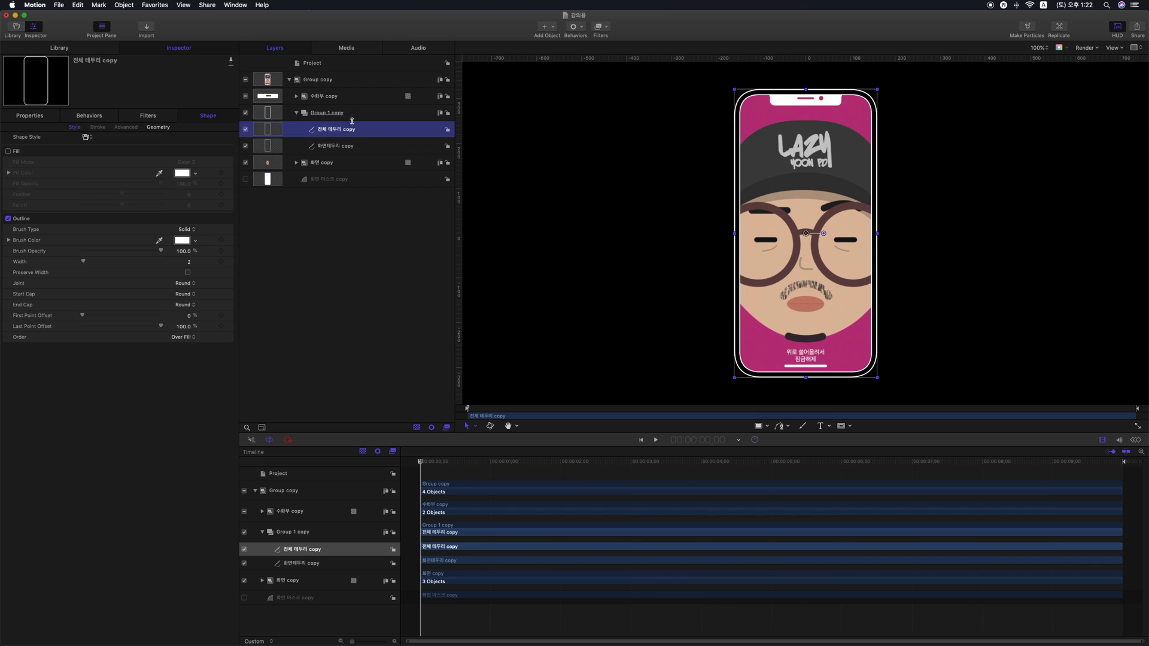
click(9, 151)
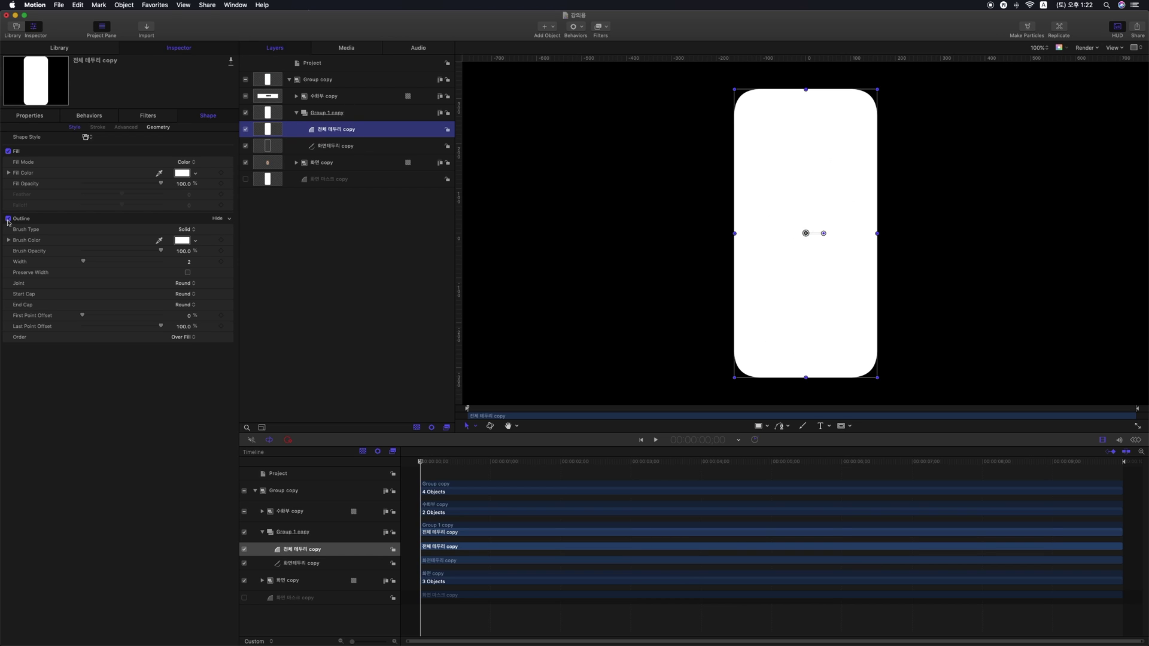
click(9, 219)
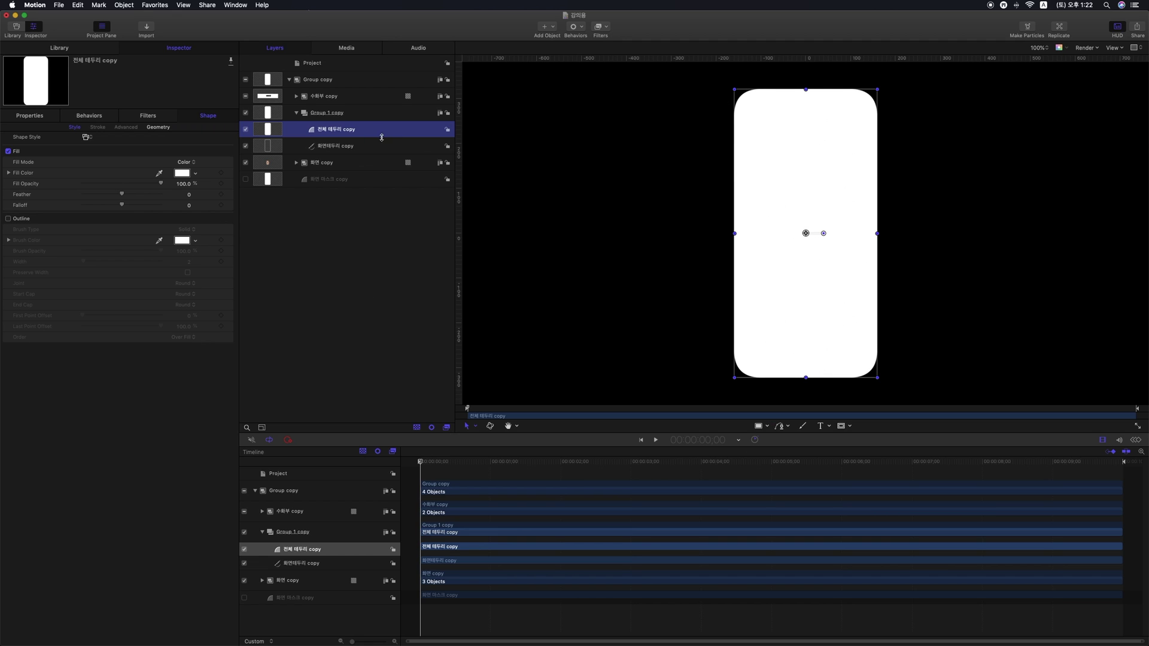
- Move the filled body shape to the bottom of Group copy and rename it 바디소스
drag(365, 133, 354, 187)
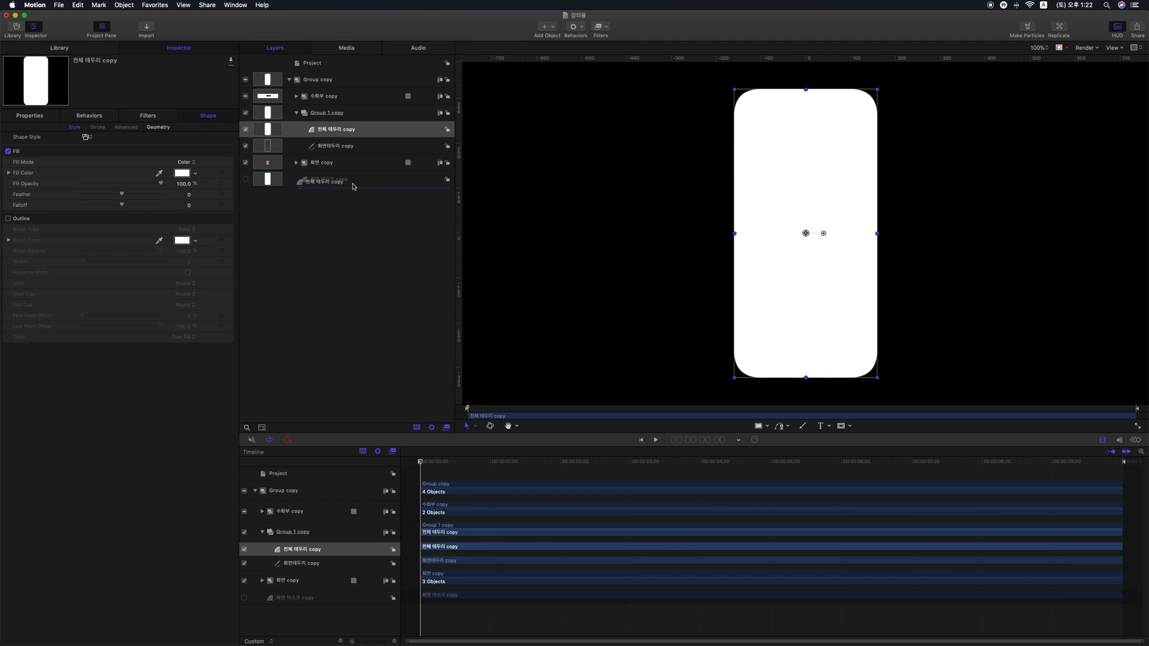
click(320, 180)
key(cmd+a)
text(바디)
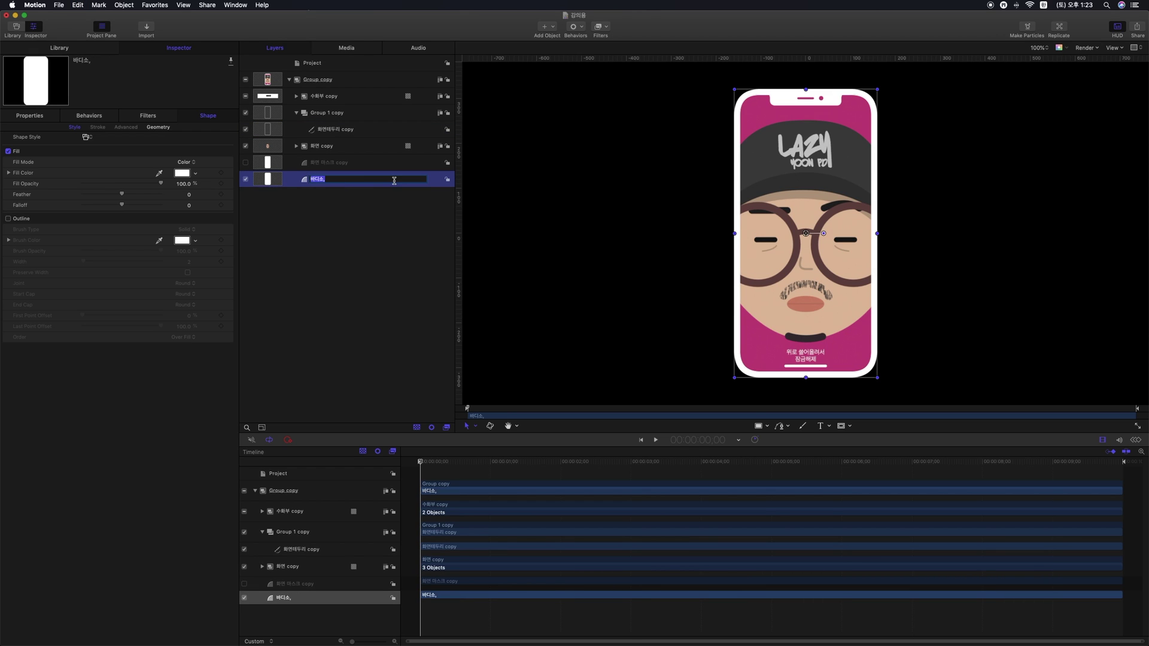
text(소스)
key(Return)
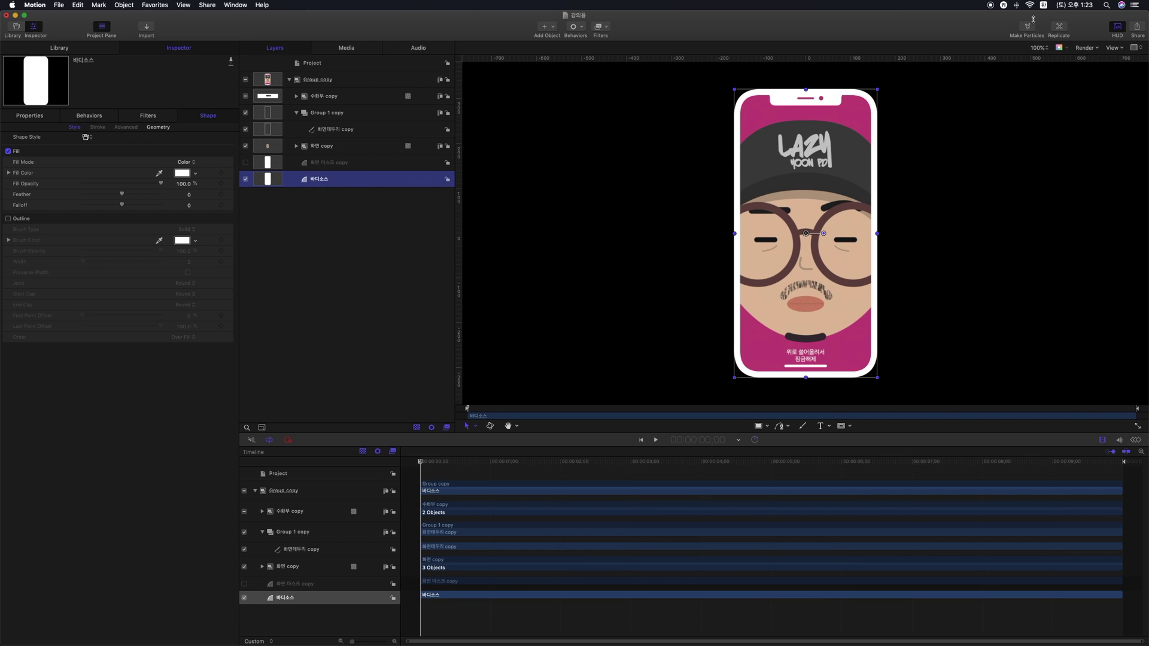
- Replicate the 바디소스 shape and set the replicator's shape to Line
click(1059, 28)
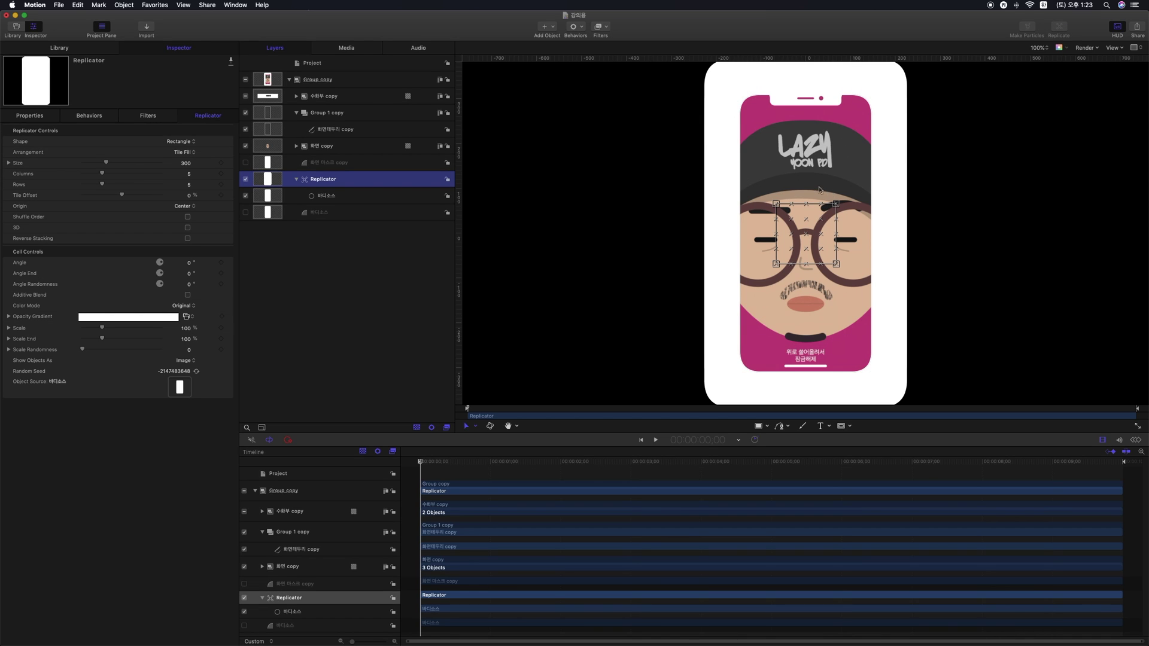
click(179, 142)
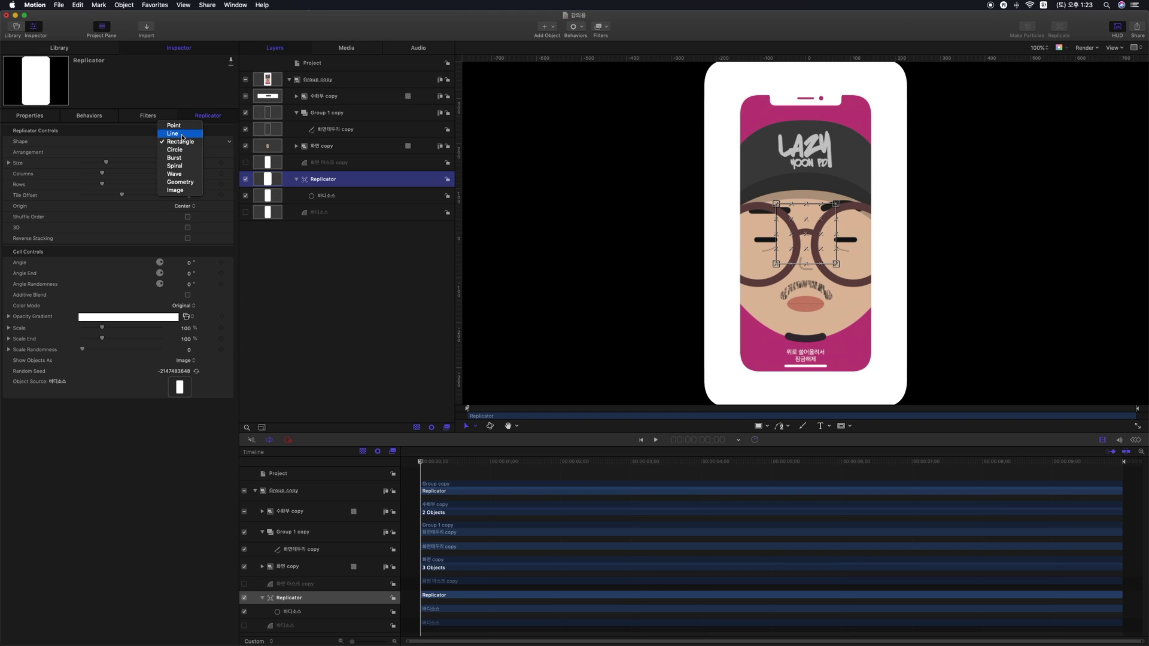
click(183, 135)
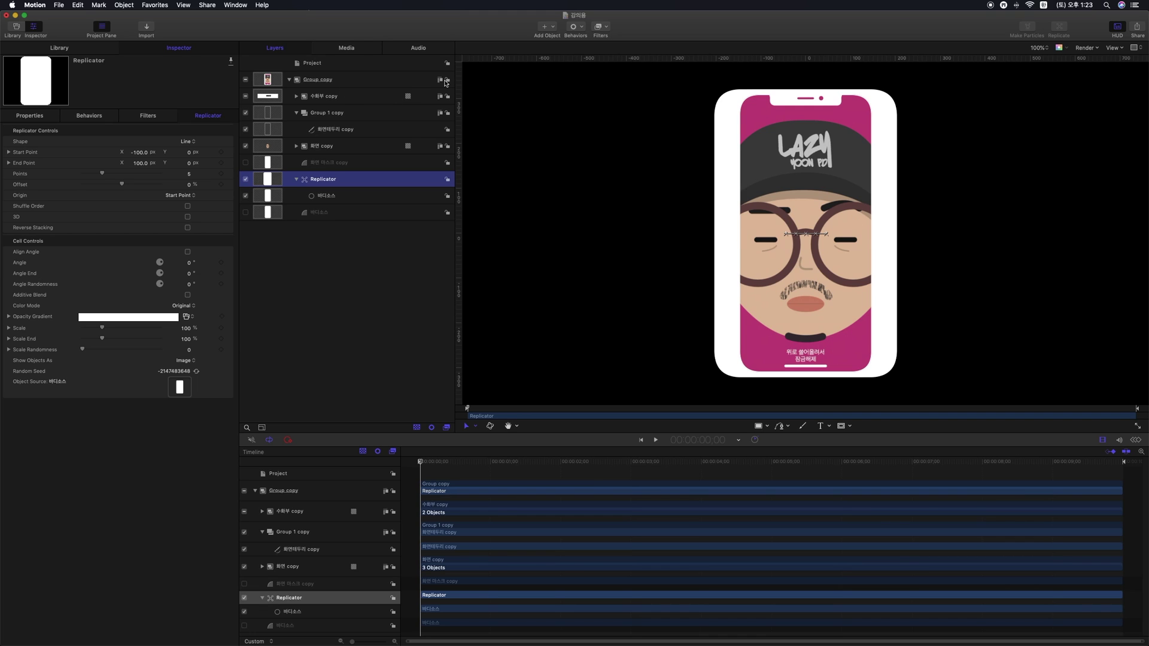
- Convert Group copy to a 3D group and rotate it about -65° around the Y axis
click(349, 84)
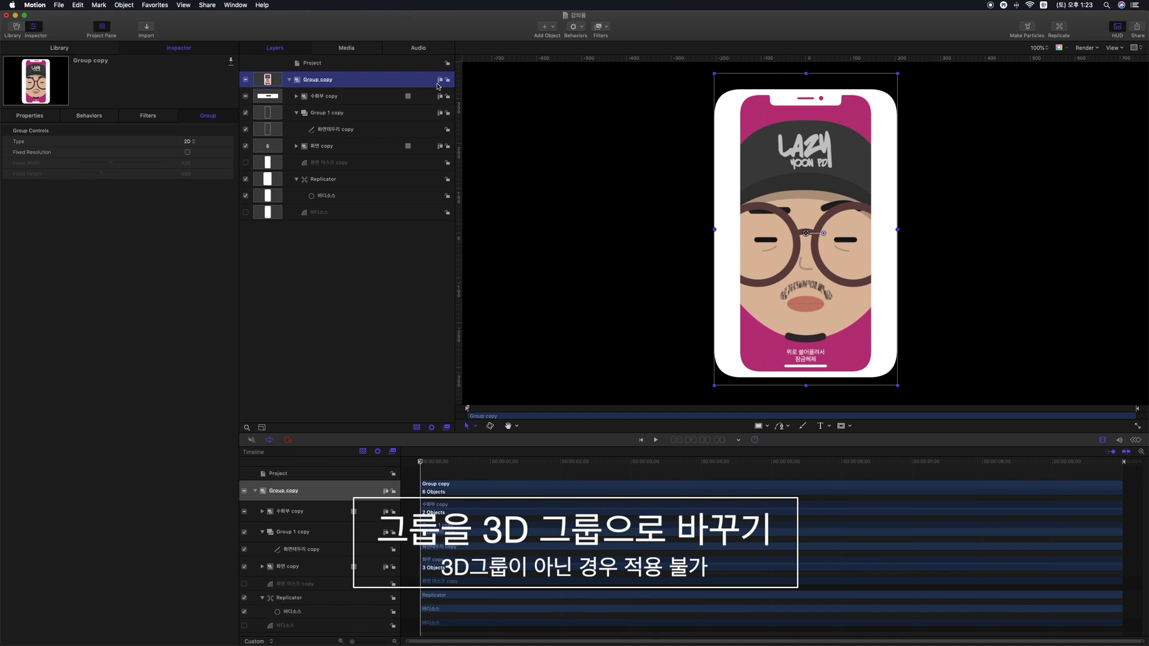
click(440, 80)
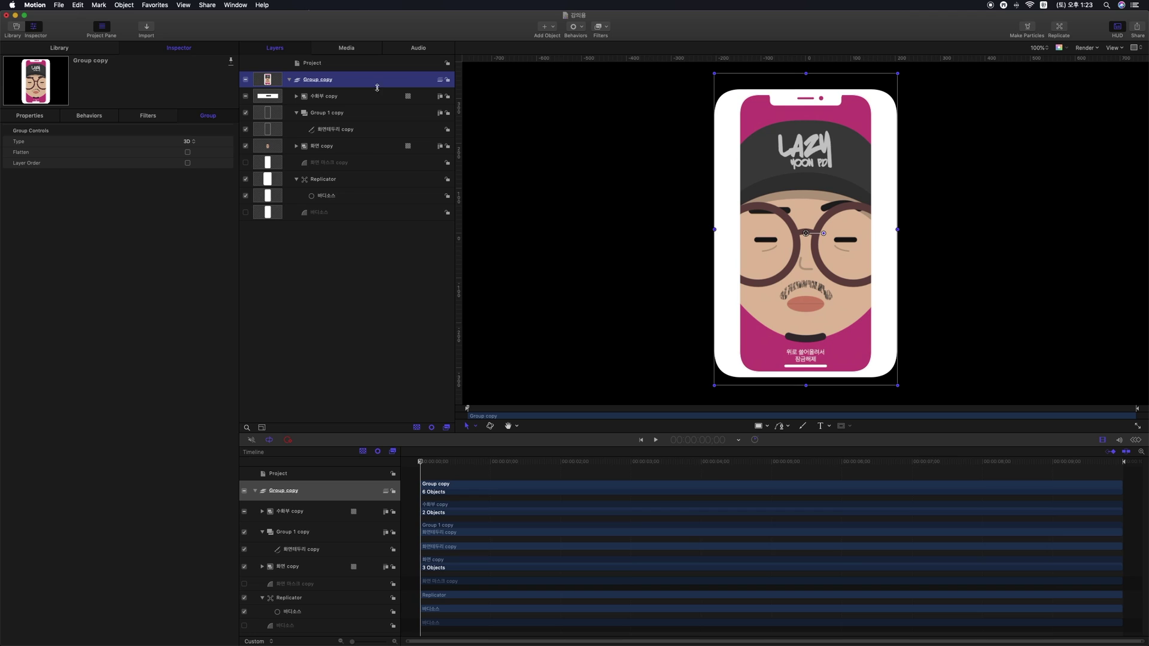
click(29, 116)
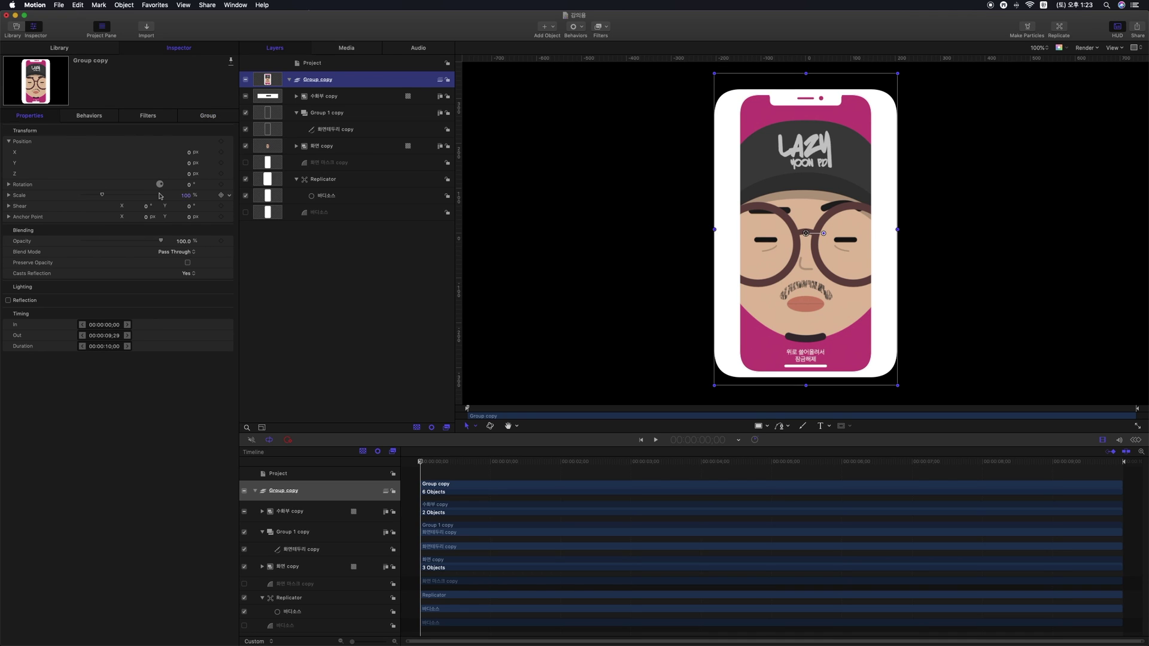
click(8, 185)
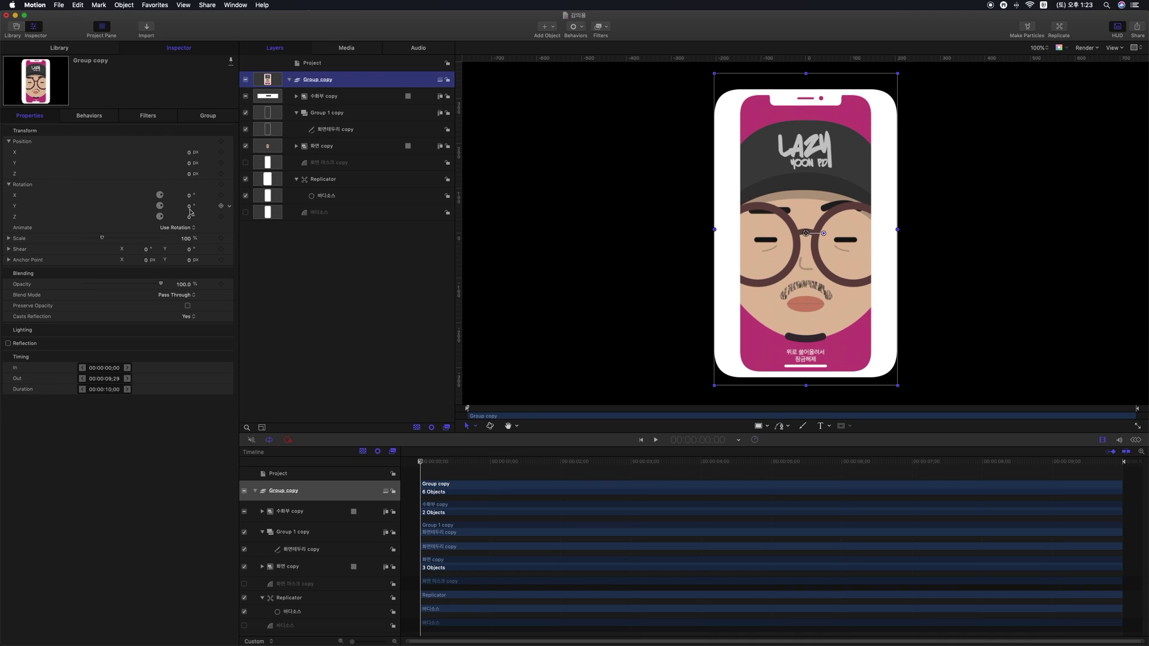
drag(188, 206, 151, 206)
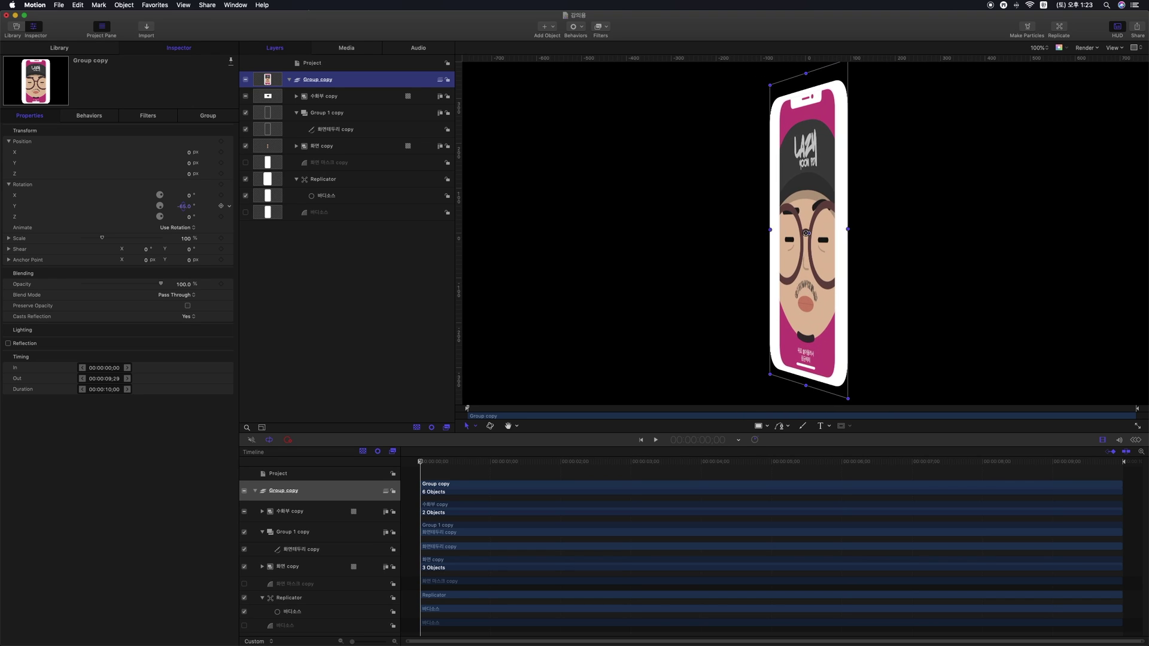
- Set the X values of the replicator's start point and end point to 0 px
click(331, 181)
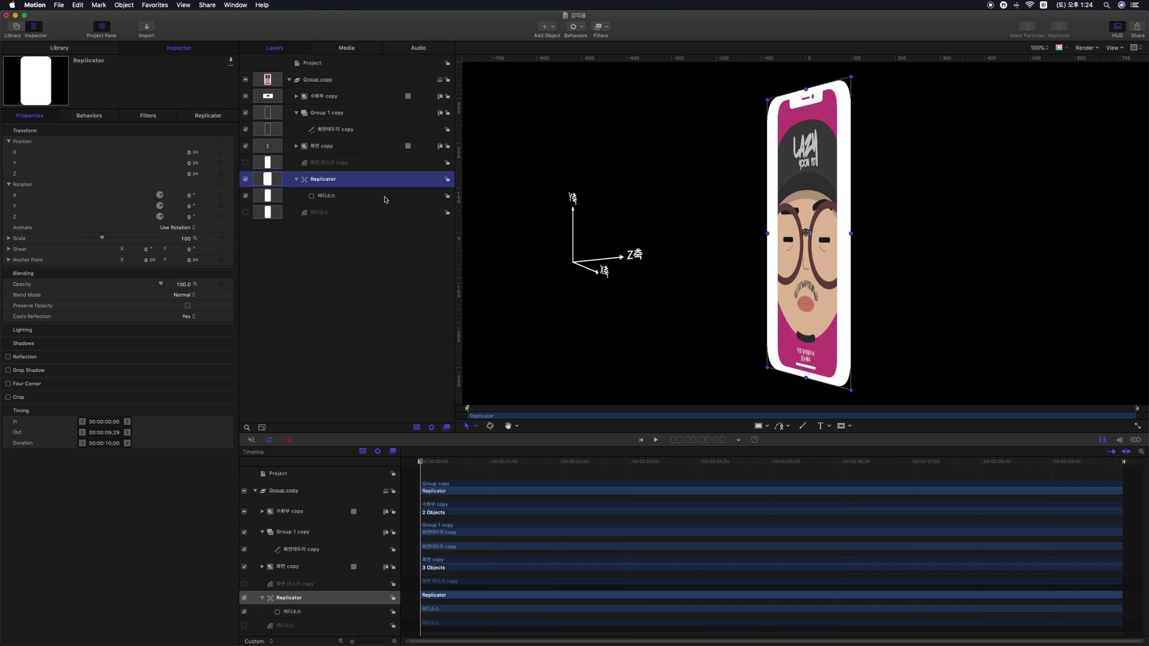
click(207, 115)
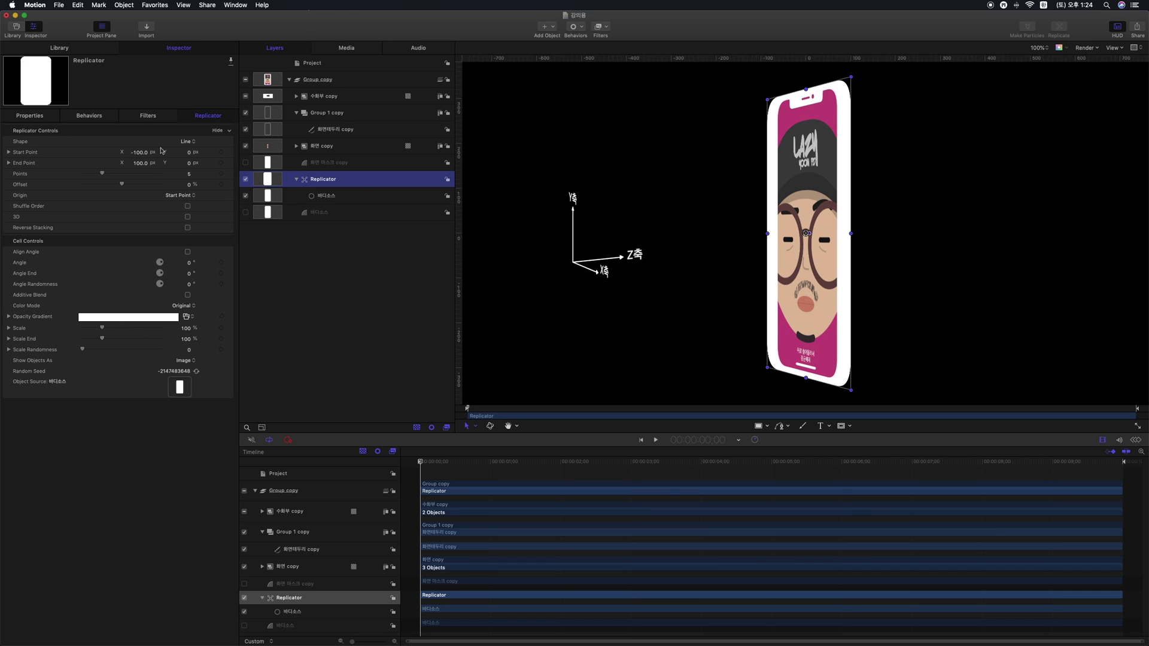
click(141, 153)
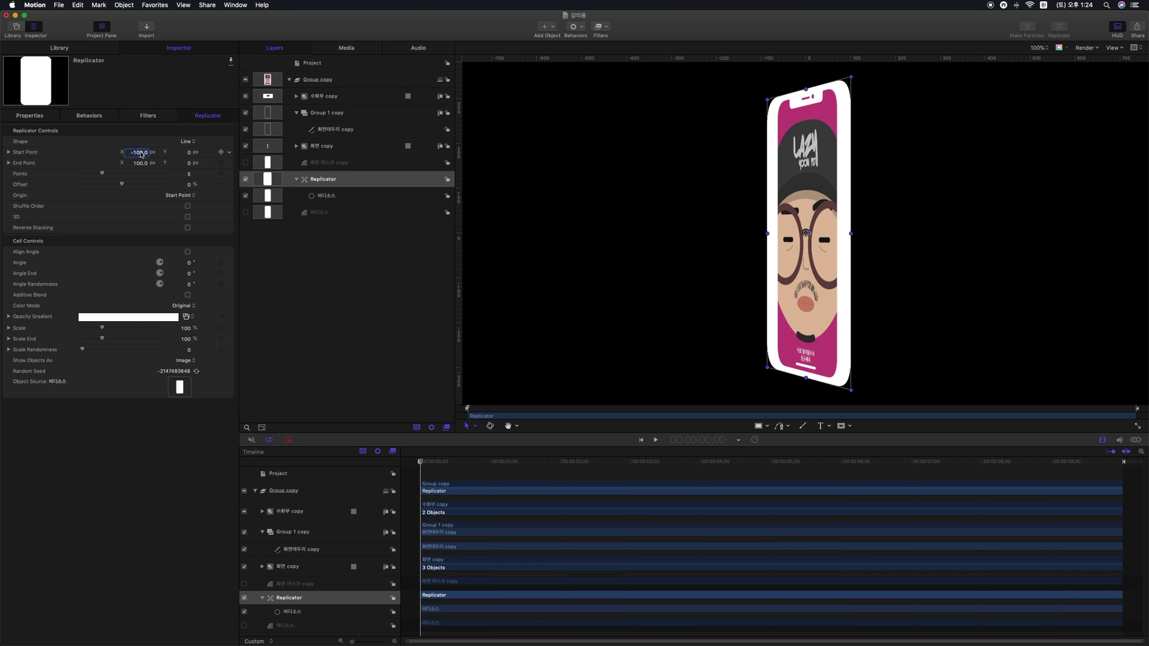
text(0)
key(Return)
text(0)
key(Return)
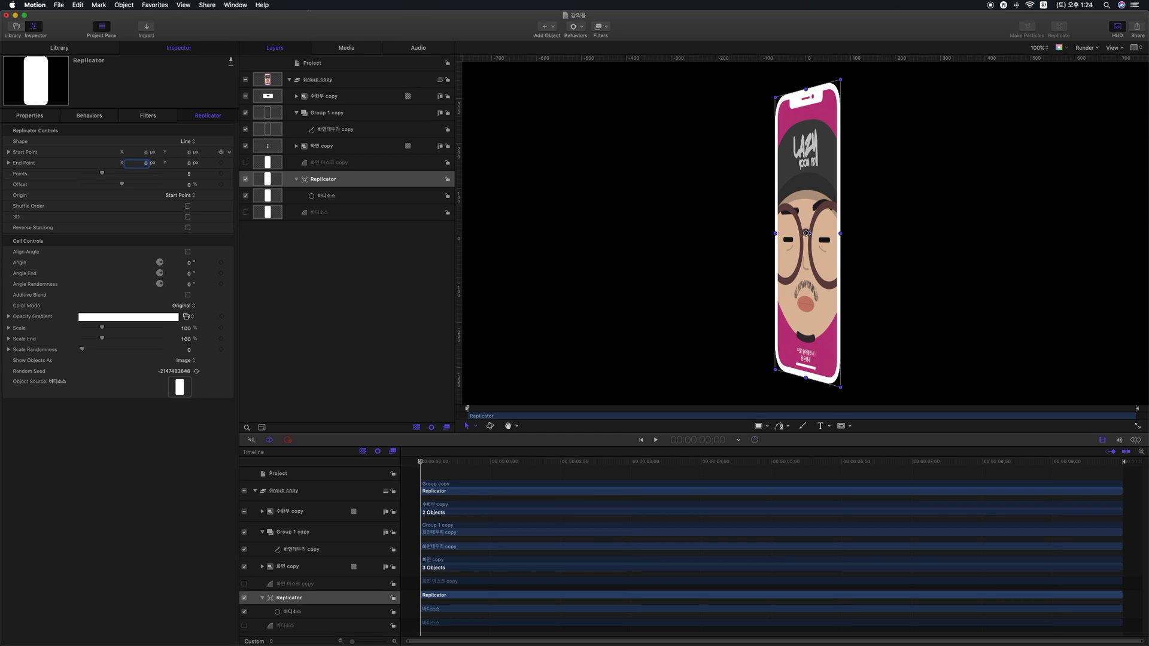
- Enable 3D for the replicator and set its end point Z to about -14 px to give the body thickness
click(8, 153)
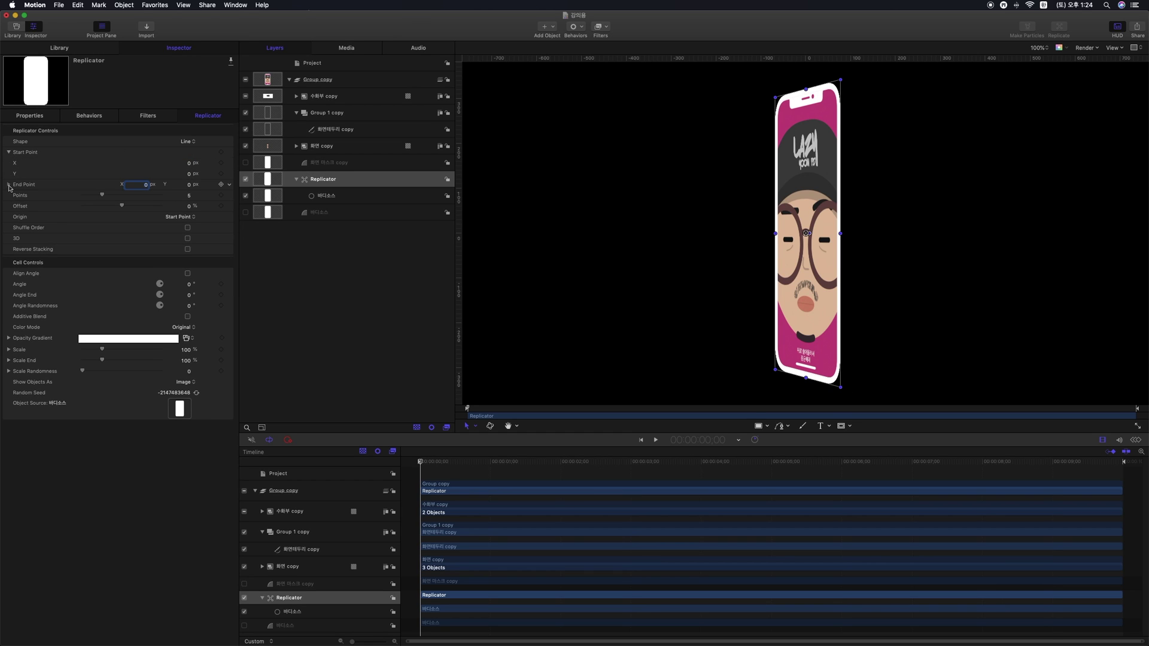
click(8, 184)
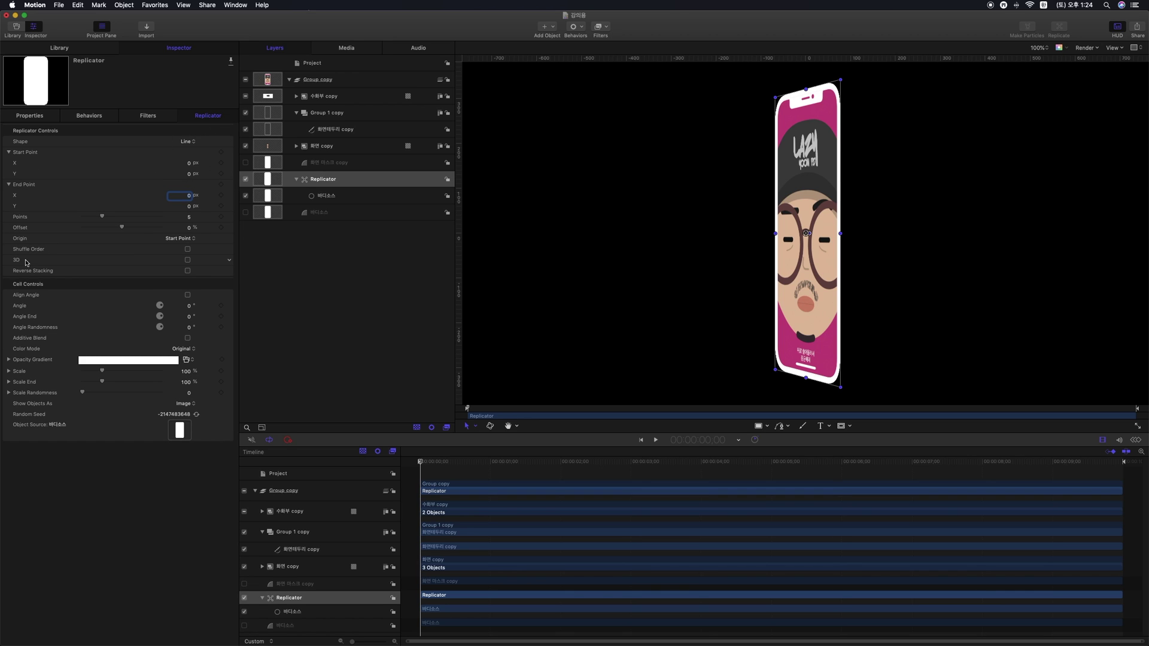
click(188, 260)
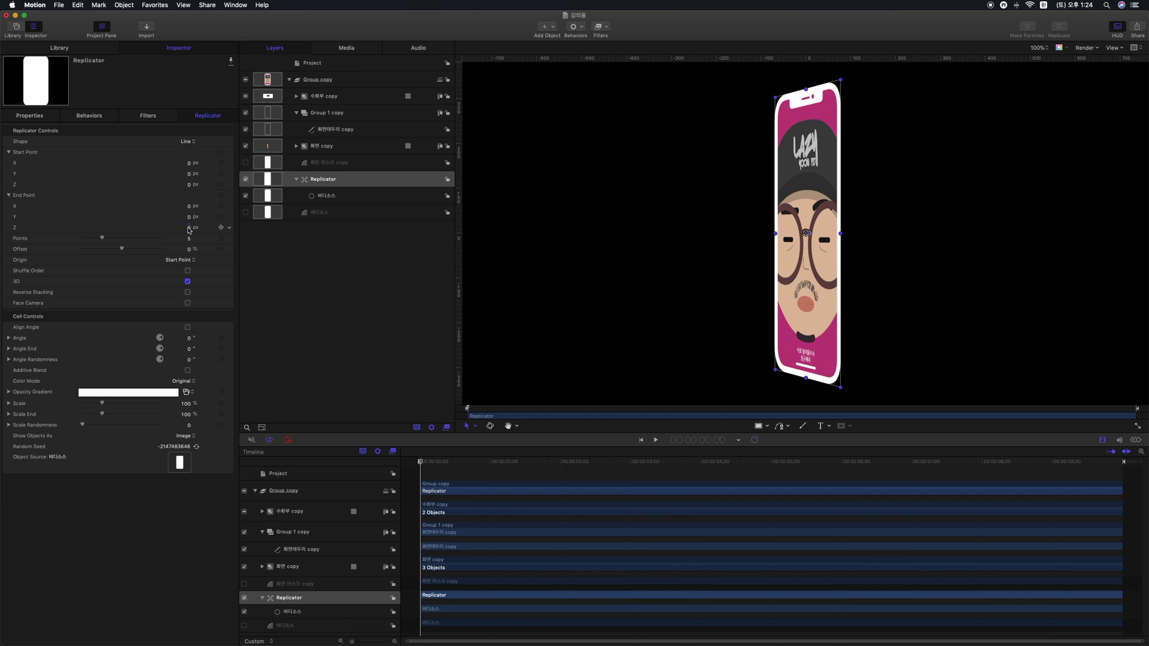
drag(188, 230, 175, 231)
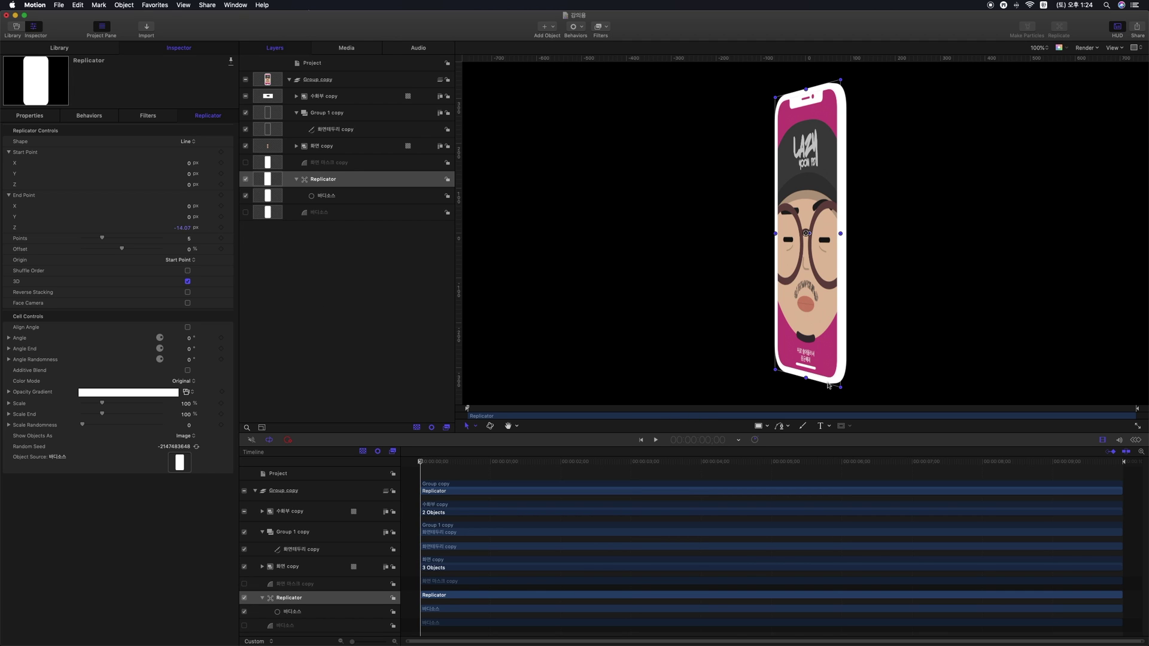
- Set the Y rotation of Group copy to -90° for a side view of the phone
click(318, 79)
click(30, 115)
click(185, 207)
text(-90)
key(Return)
click(281, 256)
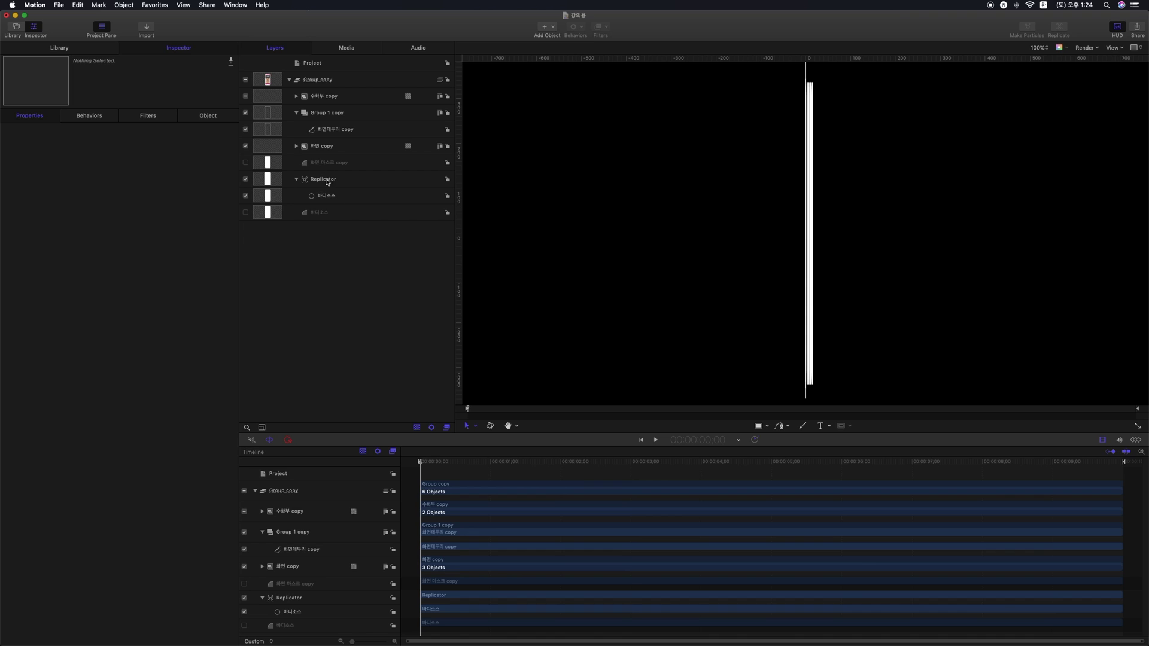
- Increase the replicator's number of points to 18
click(355, 182)
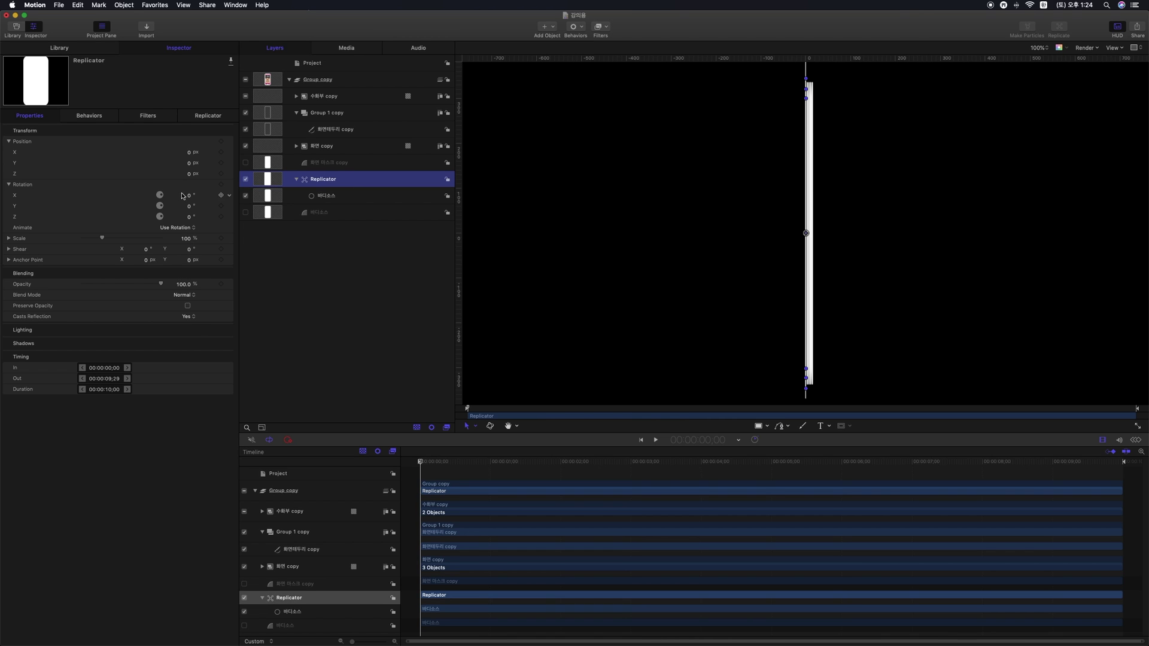
click(212, 115)
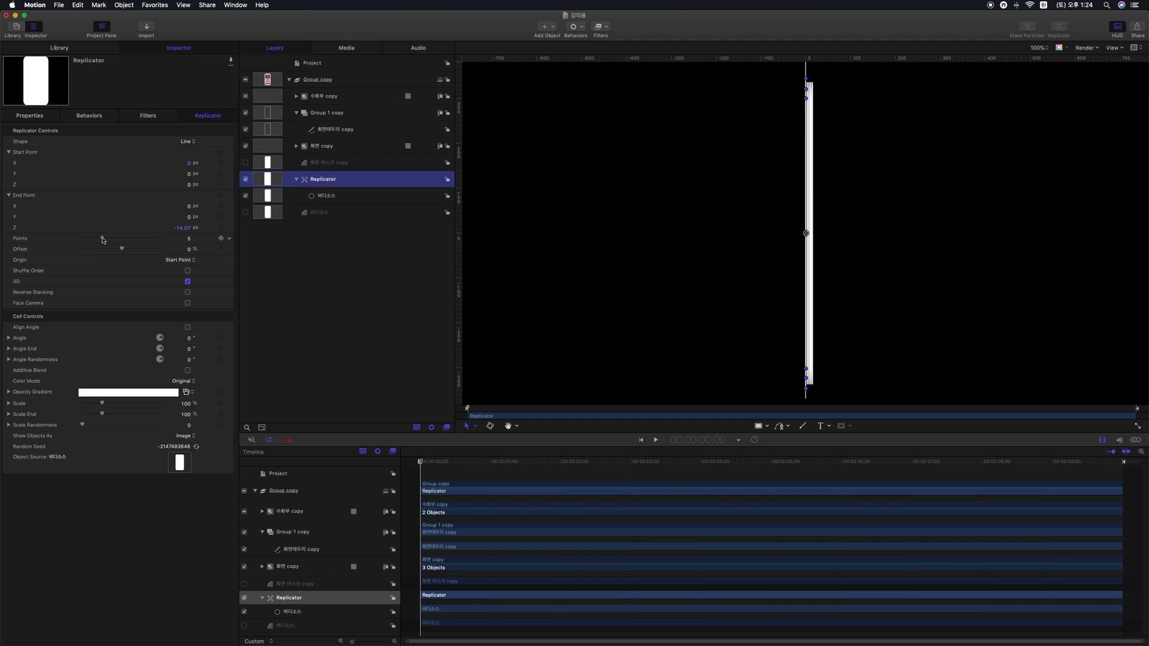
drag(102, 240, 154, 239)
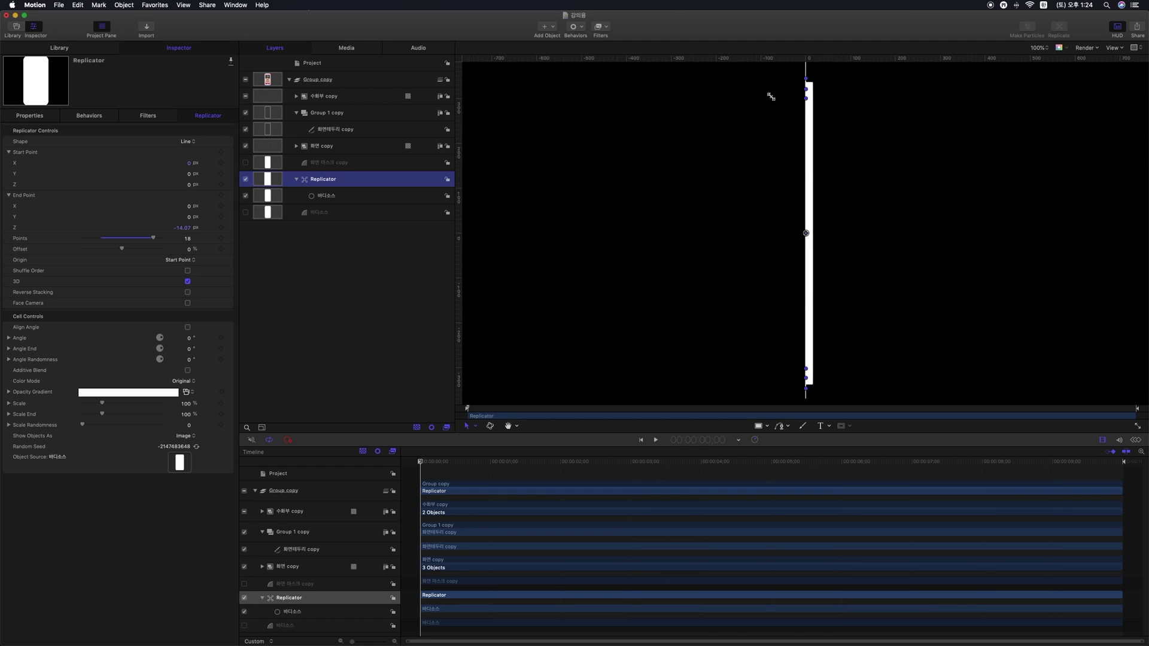
- Set the replicator's end point Z to -15 px
click(183, 228)
text(-15)
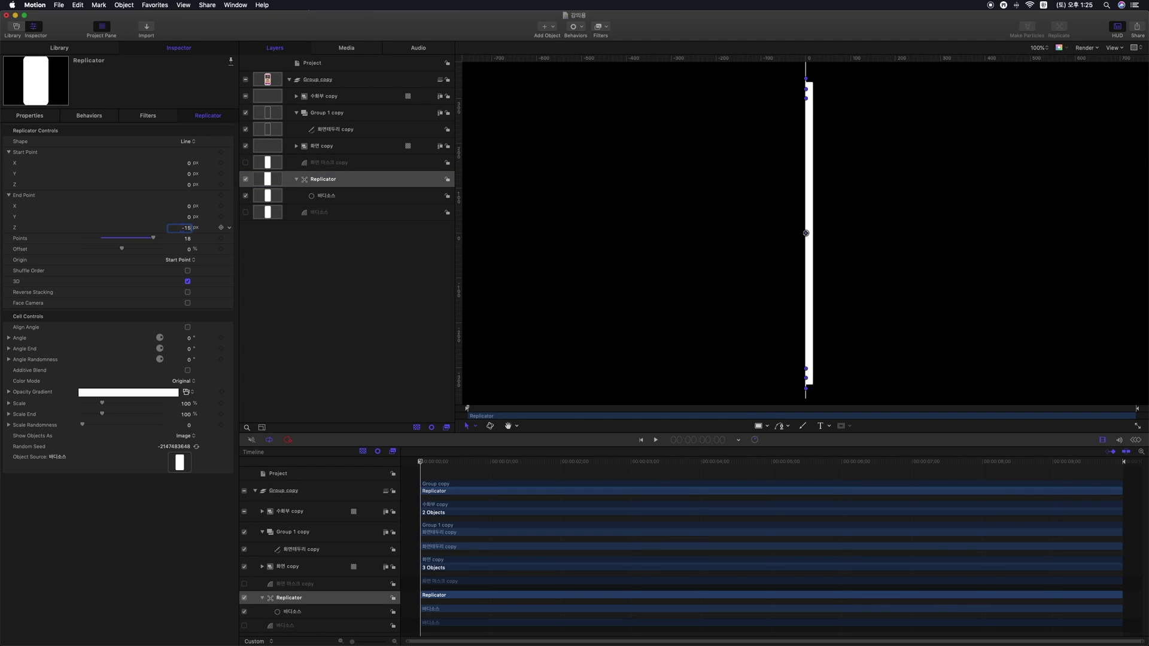
key(Return)
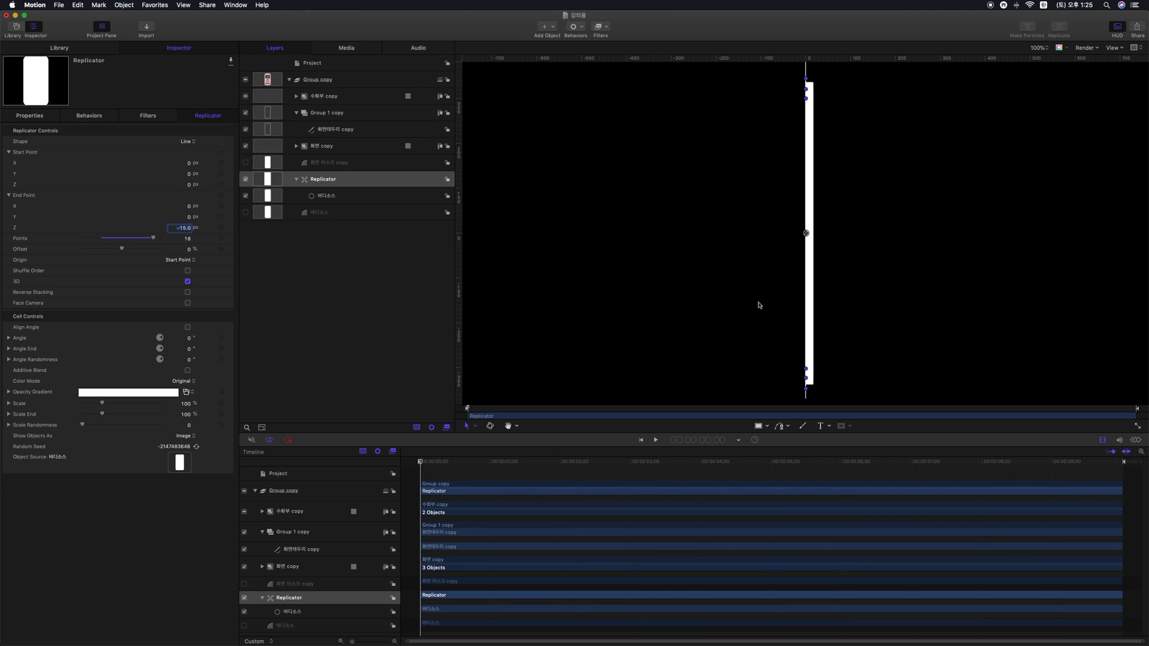
- Change the fill color of the 바디소스 shape to a medium gray
click(342, 213)
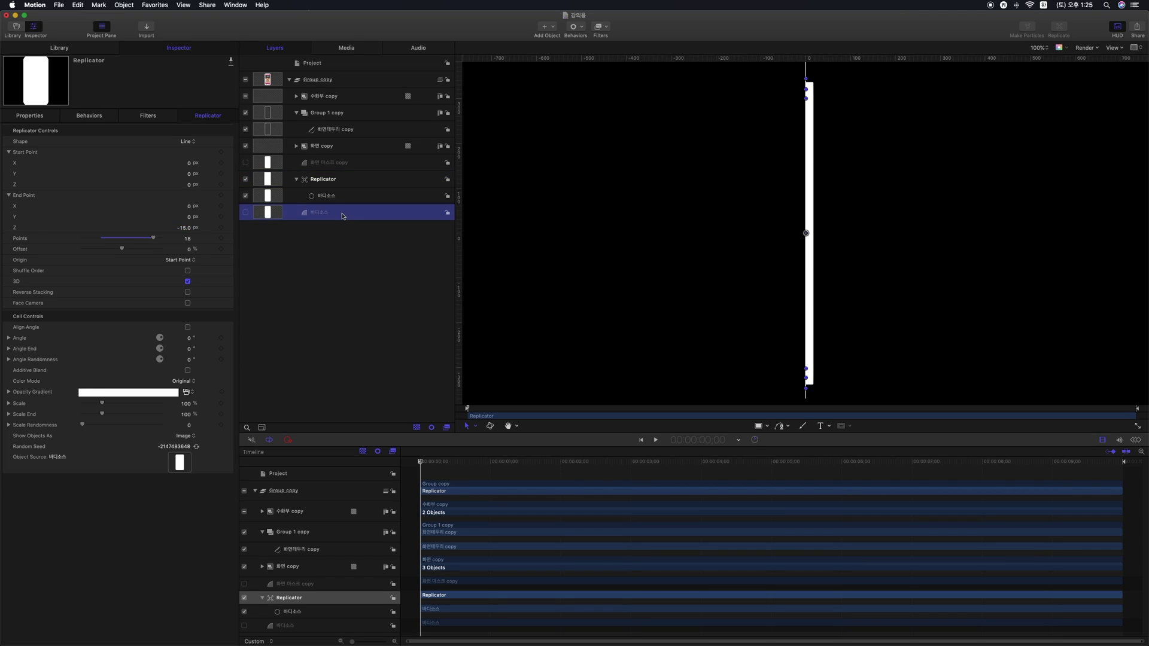
click(182, 173)
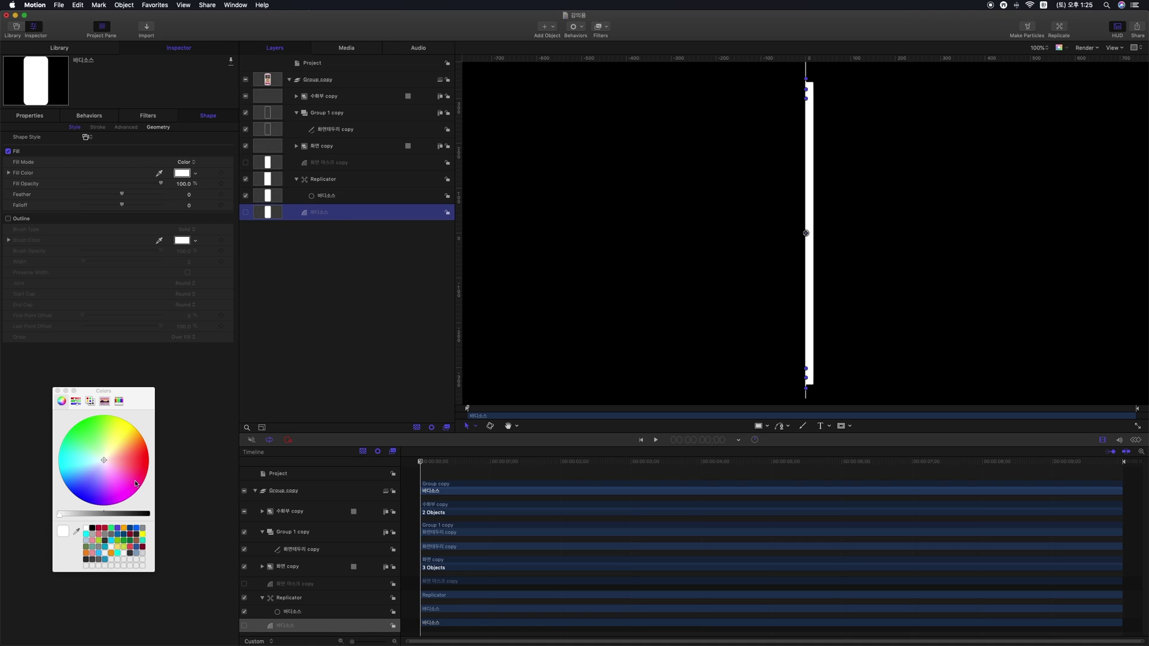
drag(77, 512, 103, 514)
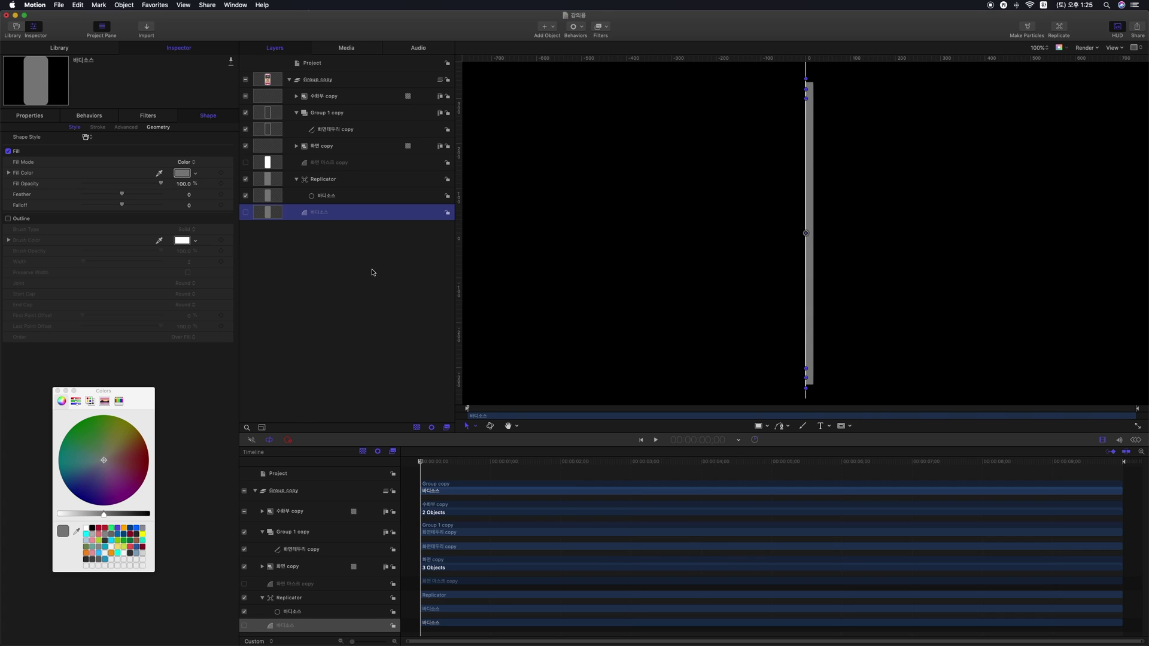
click(378, 233)
- Set the Y rotation of Group copy to 0° so the phone faces front
click(344, 80)
click(53, 119)
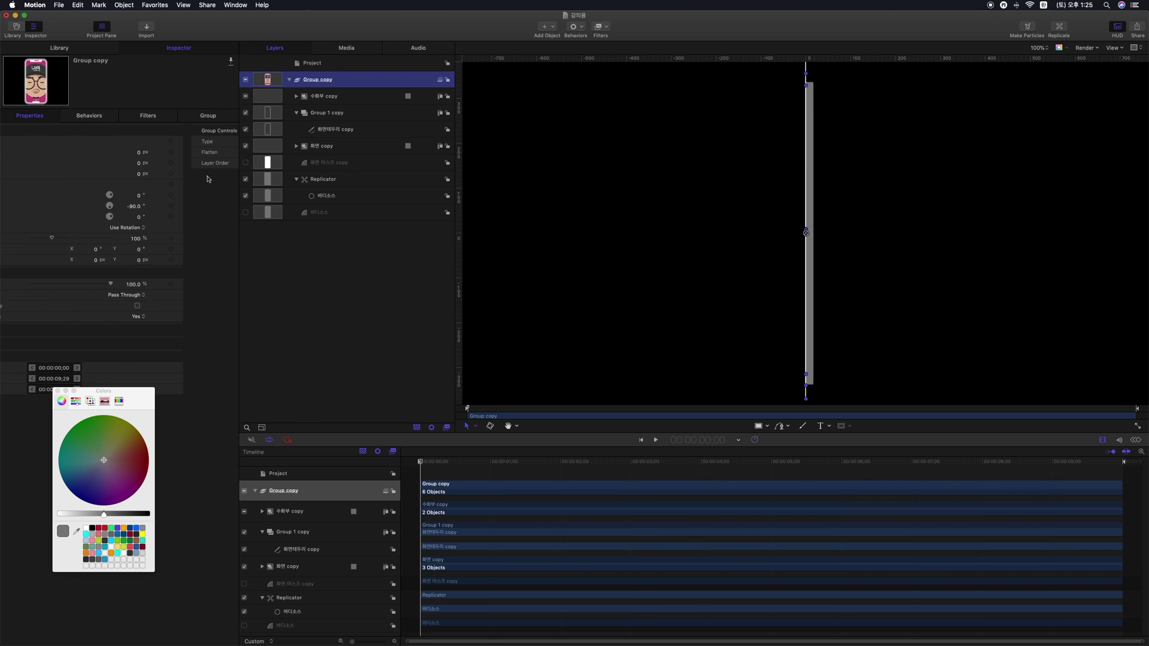
drag(184, 206, 202, 206)
text(0)
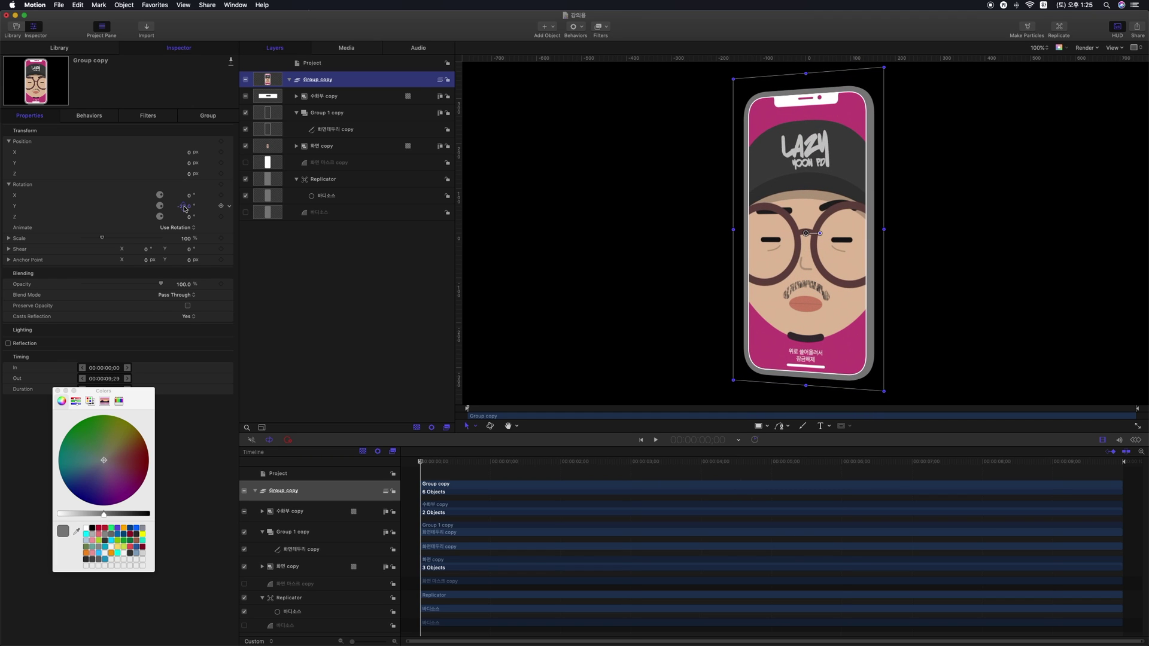
key(Return)
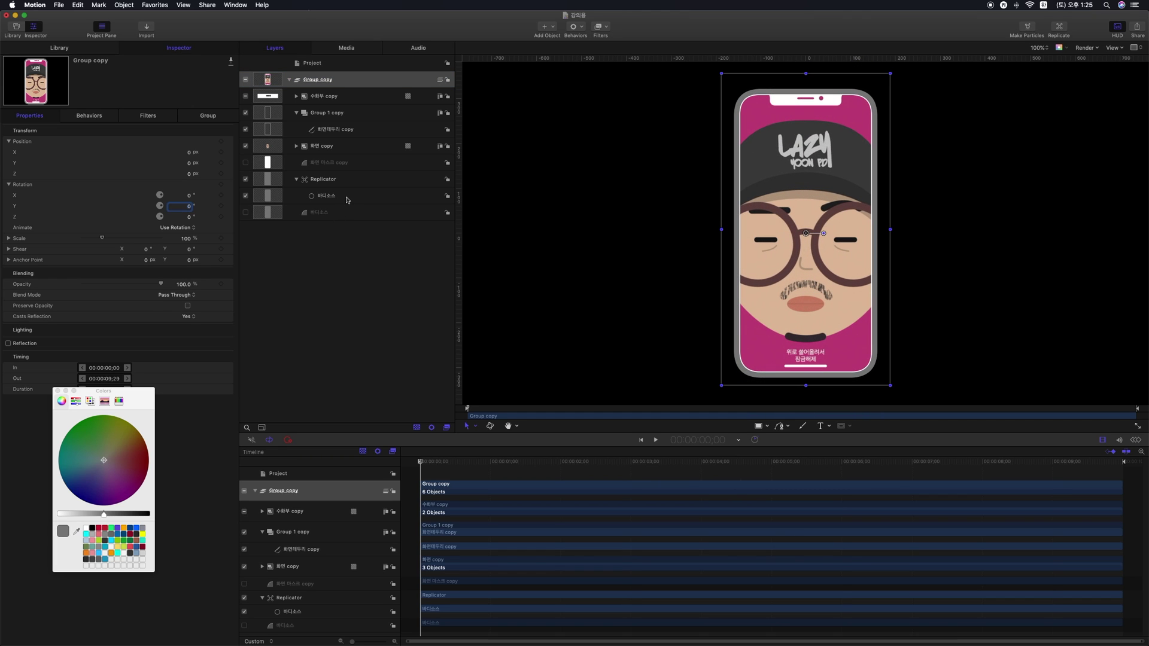
- Duplicate the 바디소스 shape and rename the copy 바디윗면
click(338, 214)
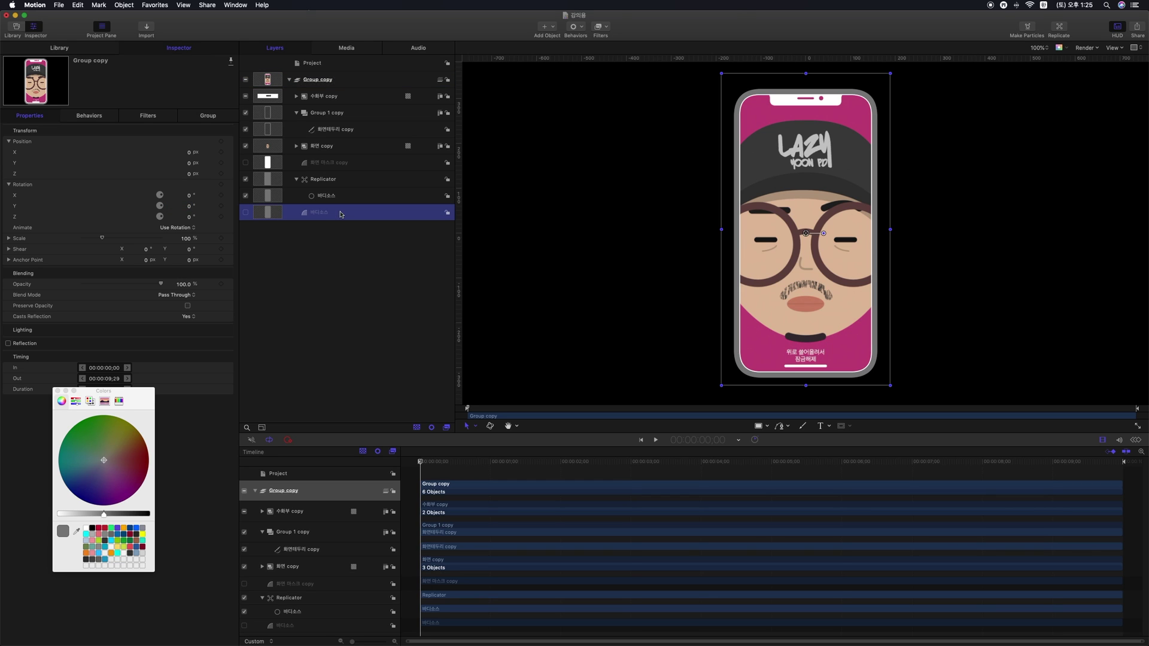
right_click(336, 215)
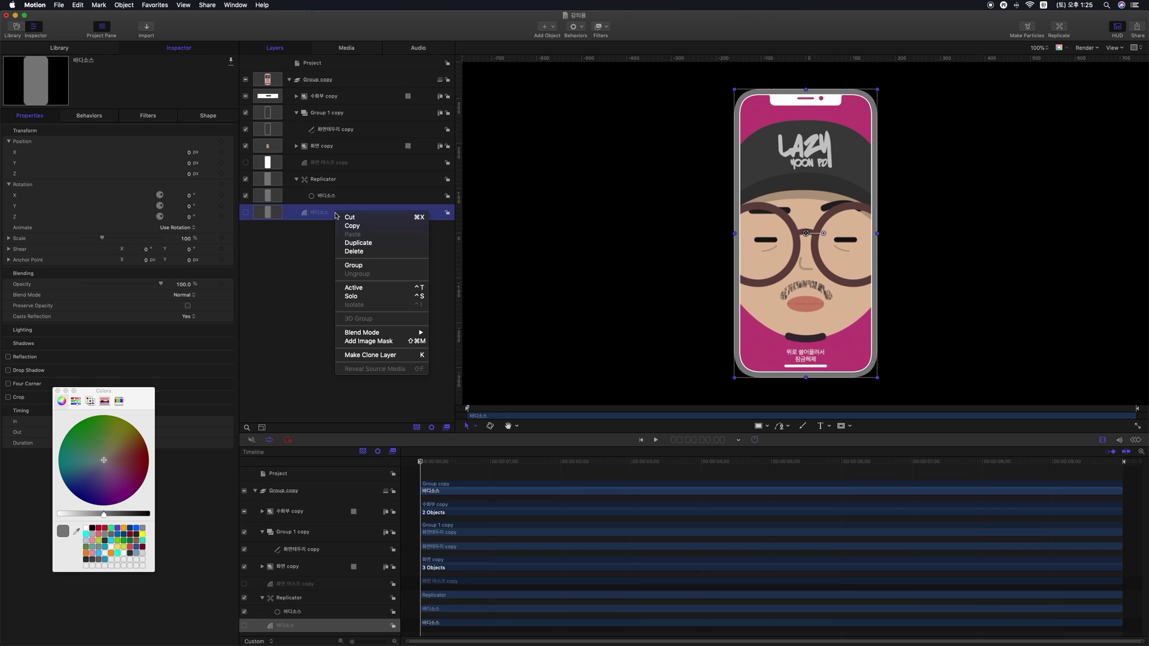
click(379, 243)
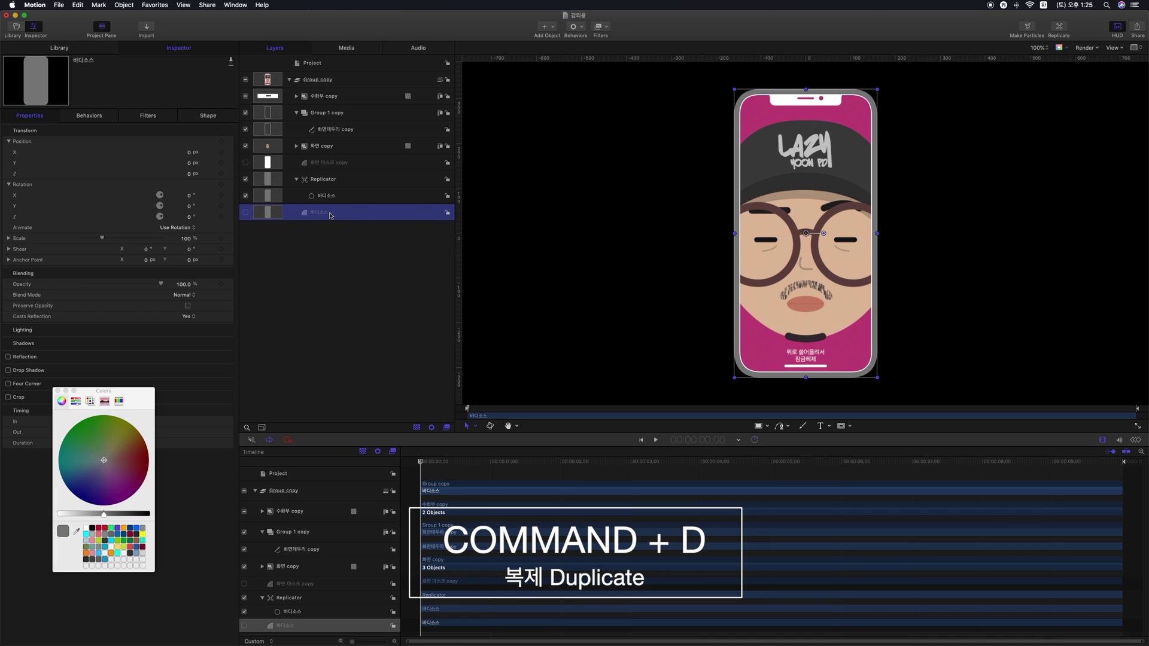
double_click(341, 212)
drag(338, 212, 287, 211)
text(바디이)
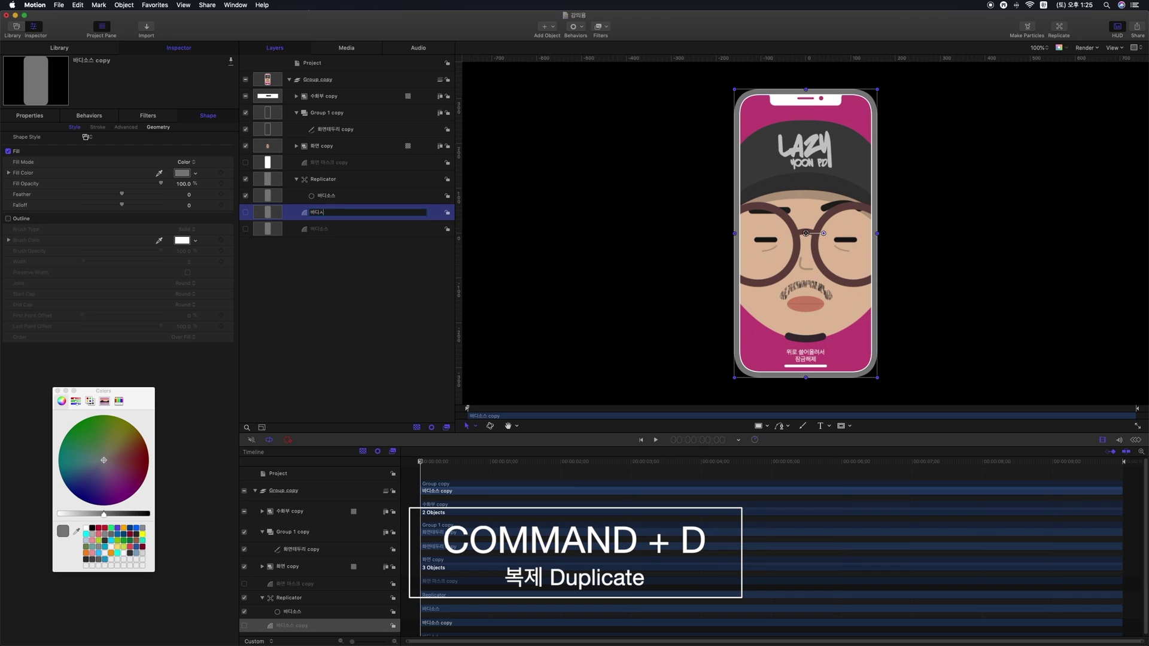
text(워)
text(면)
key(Return)
- Make the 바디윗면 shape visible with a white fill and move it above the Replicator in the layer order
click(245, 213)
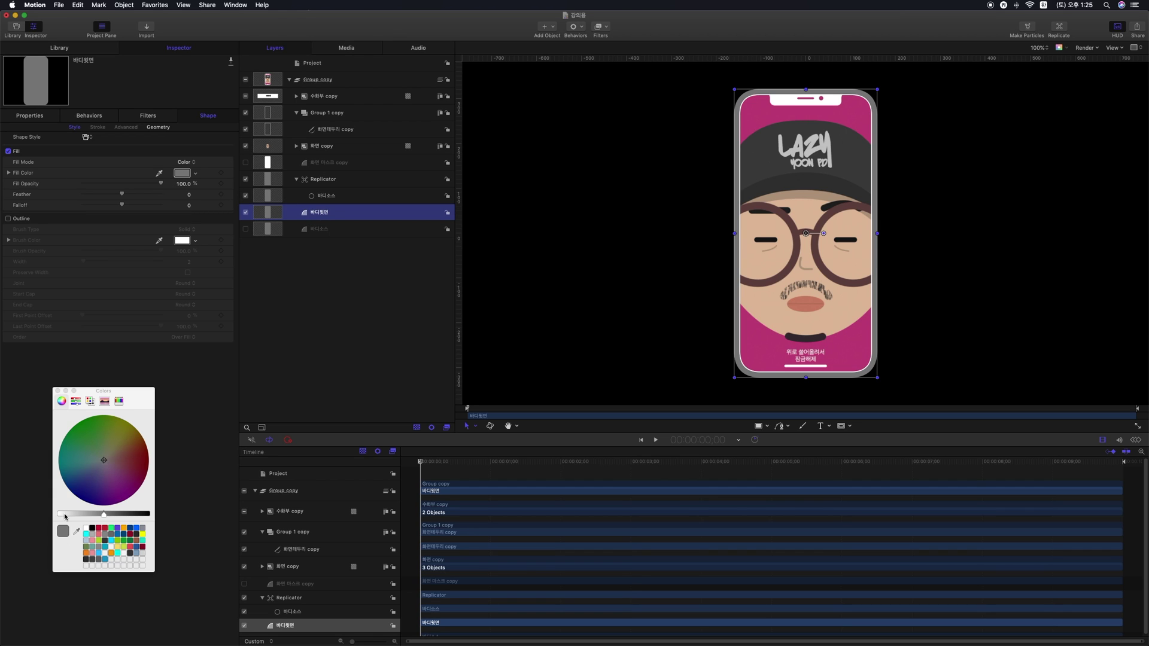
drag(103, 514, 59, 514)
click(326, 269)
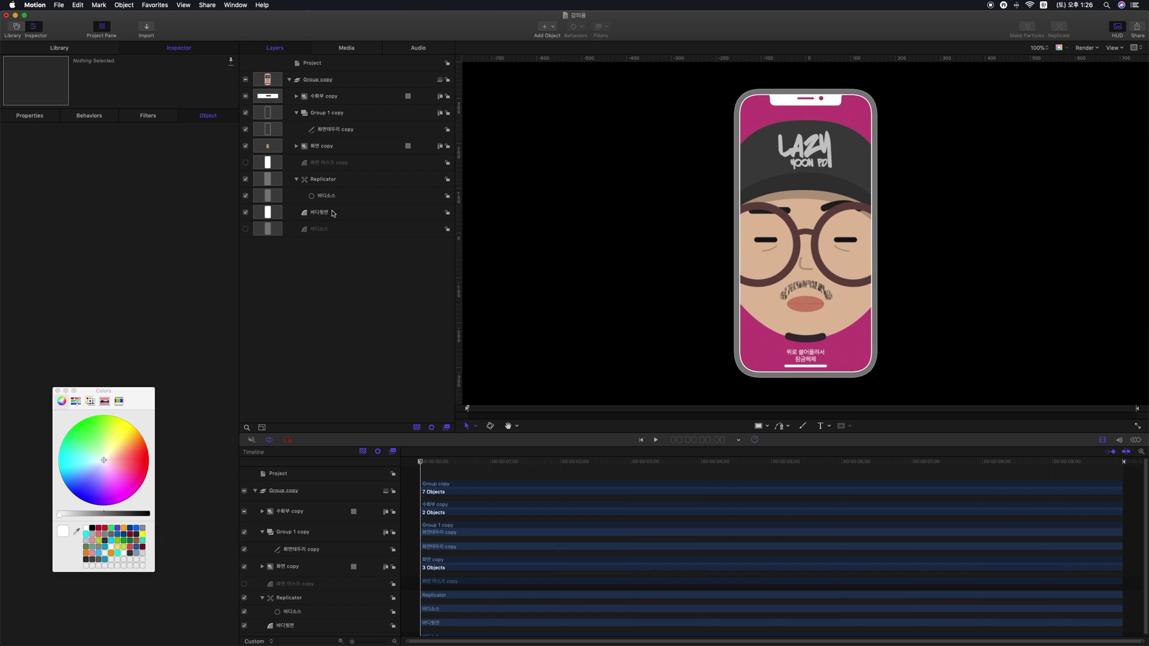
drag(332, 213, 328, 174)
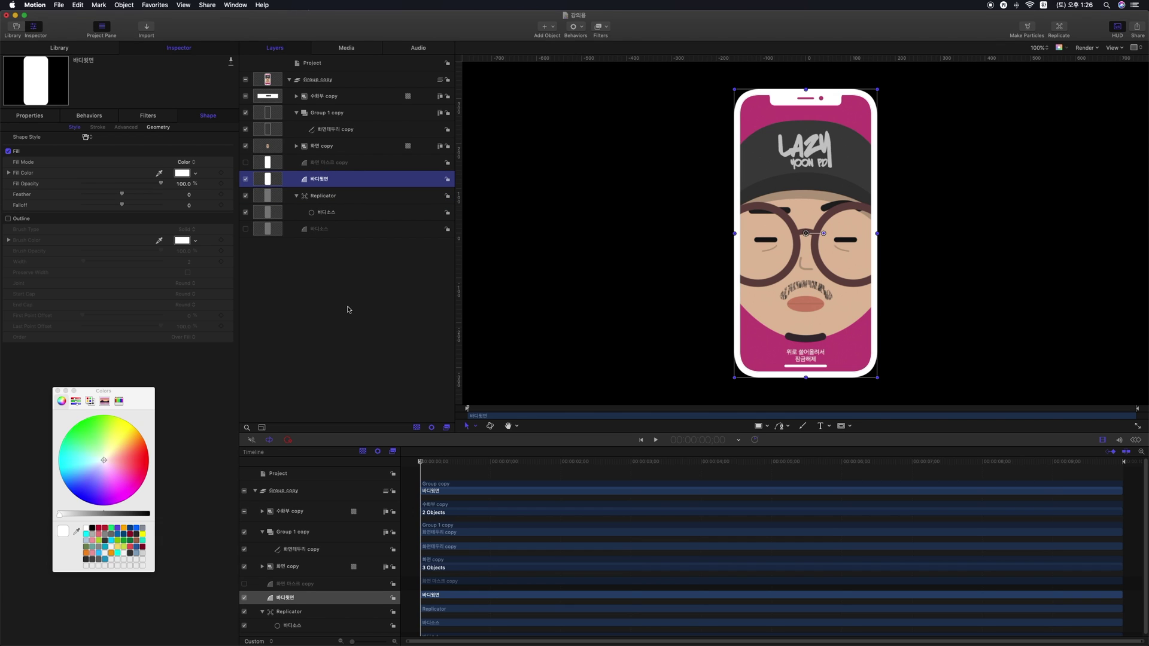
- Inspect the phone's body from the side by rotating Group copy around Y, and return the Y rotation to 0°
click(370, 79)
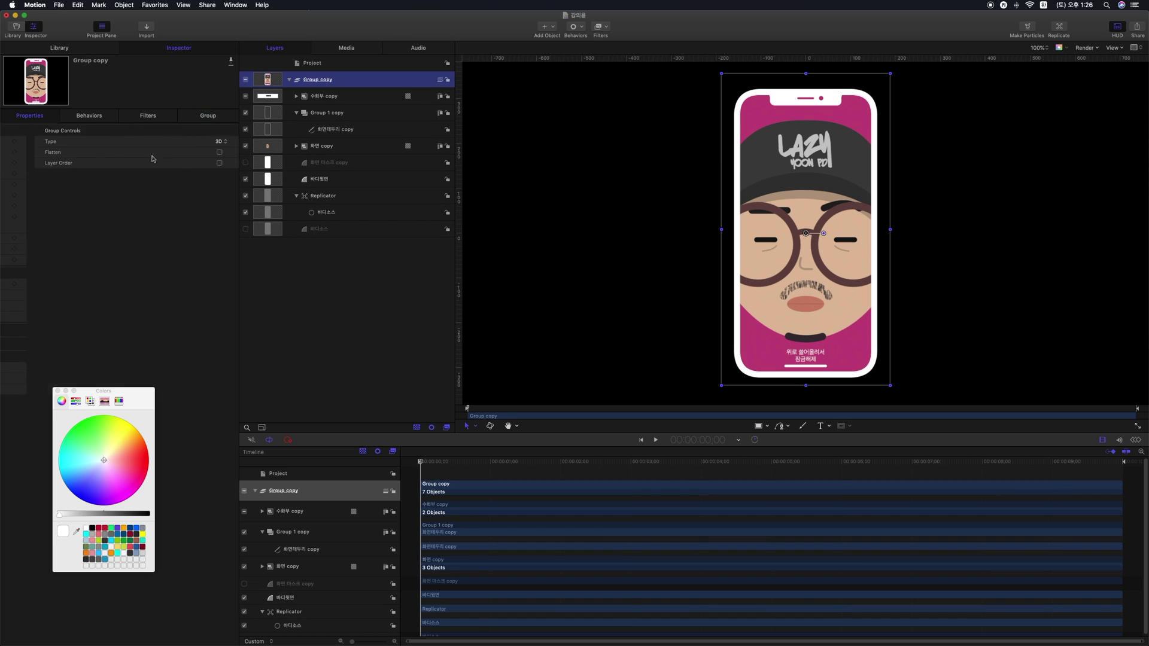
drag(189, 205, 212, 212)
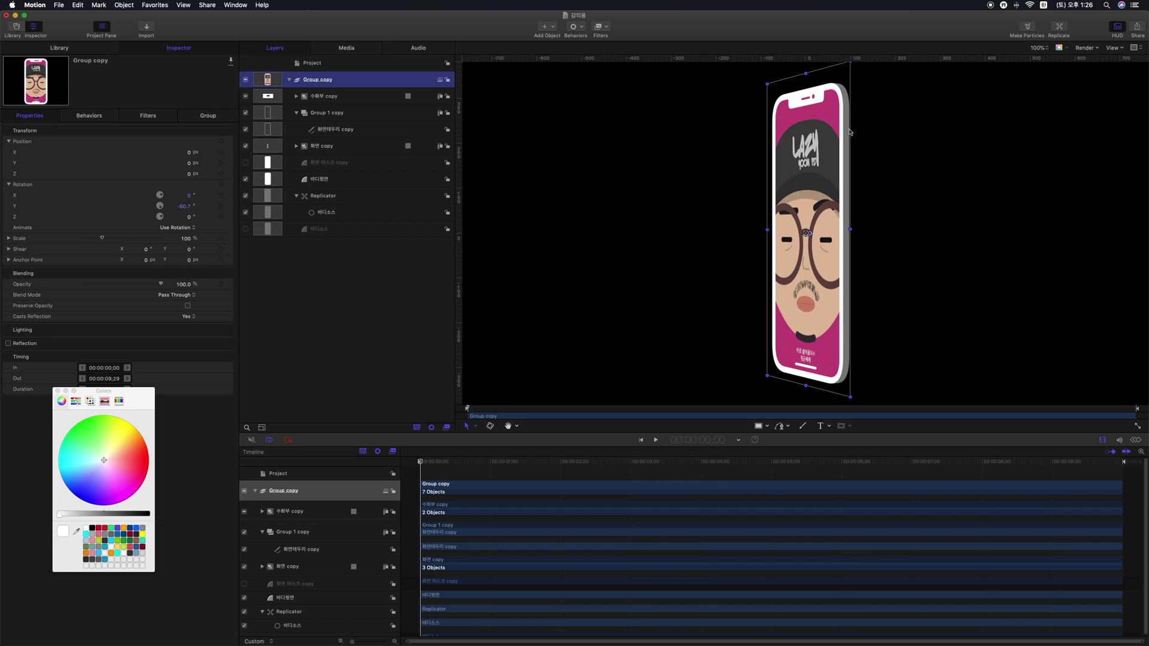
double_click(184, 206)
text(0)
key(Return)
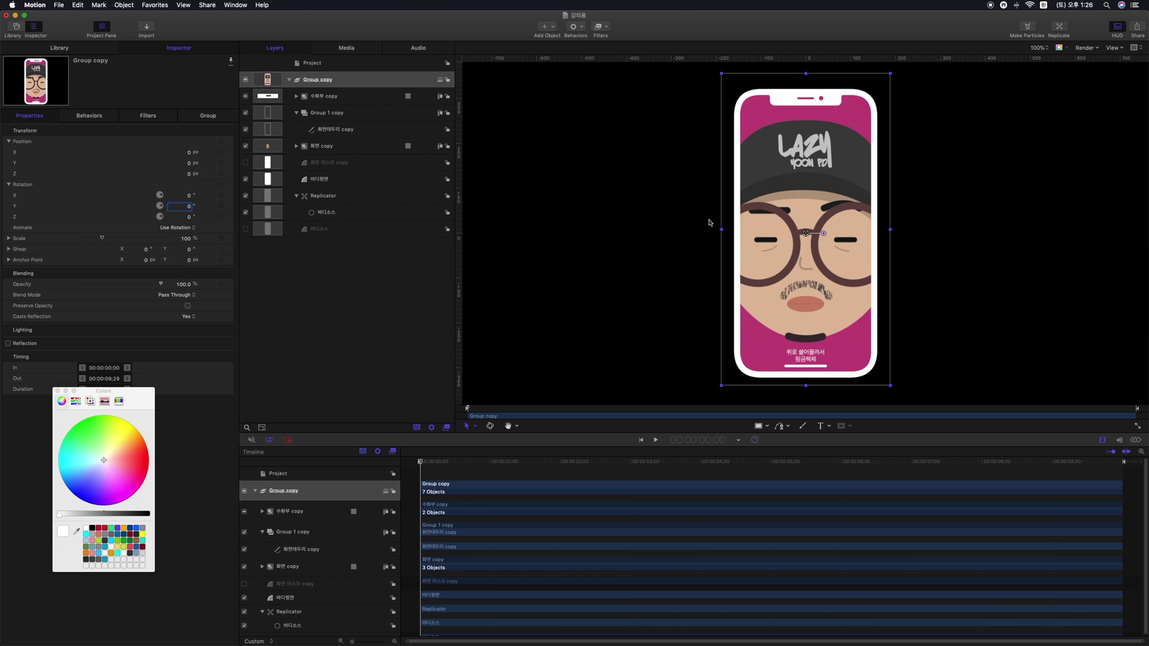
- Draw a tall rectangle about 353 by 1074 px over the phone screen inside the 화면 copy group
click(296, 148)
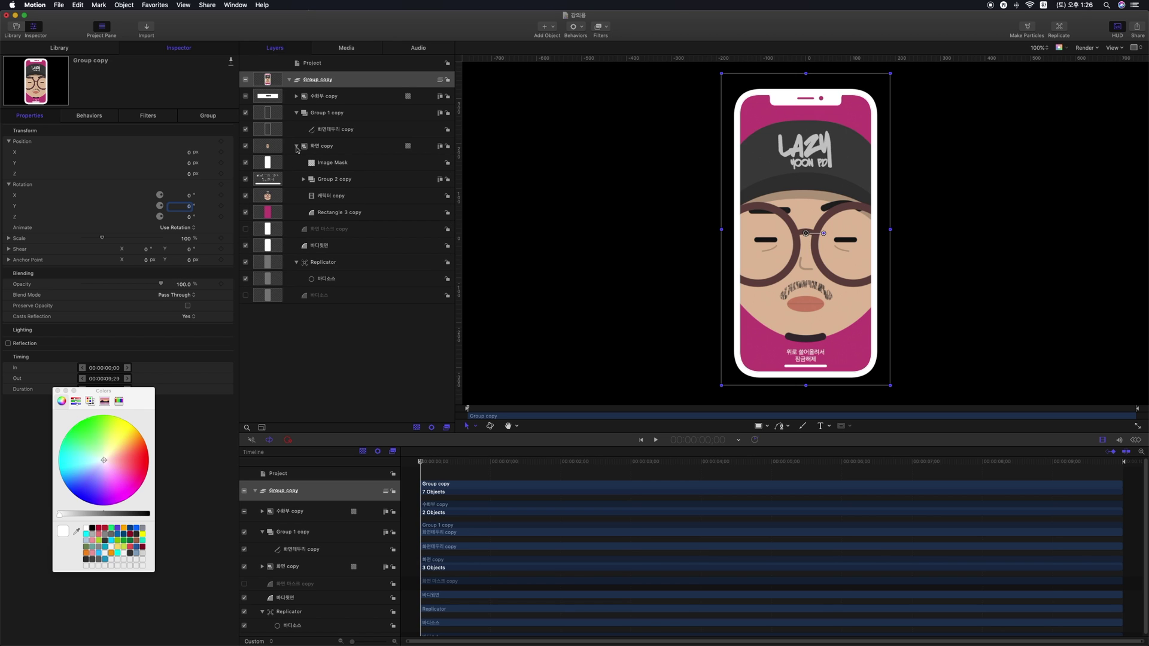
click(331, 149)
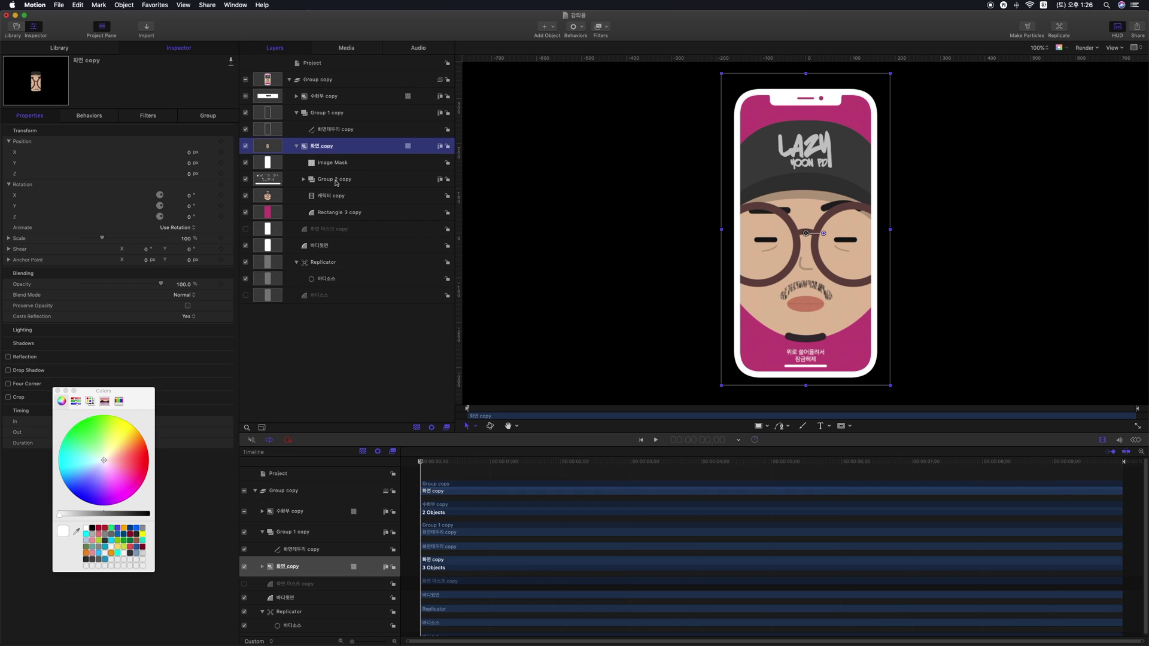
click(758, 425)
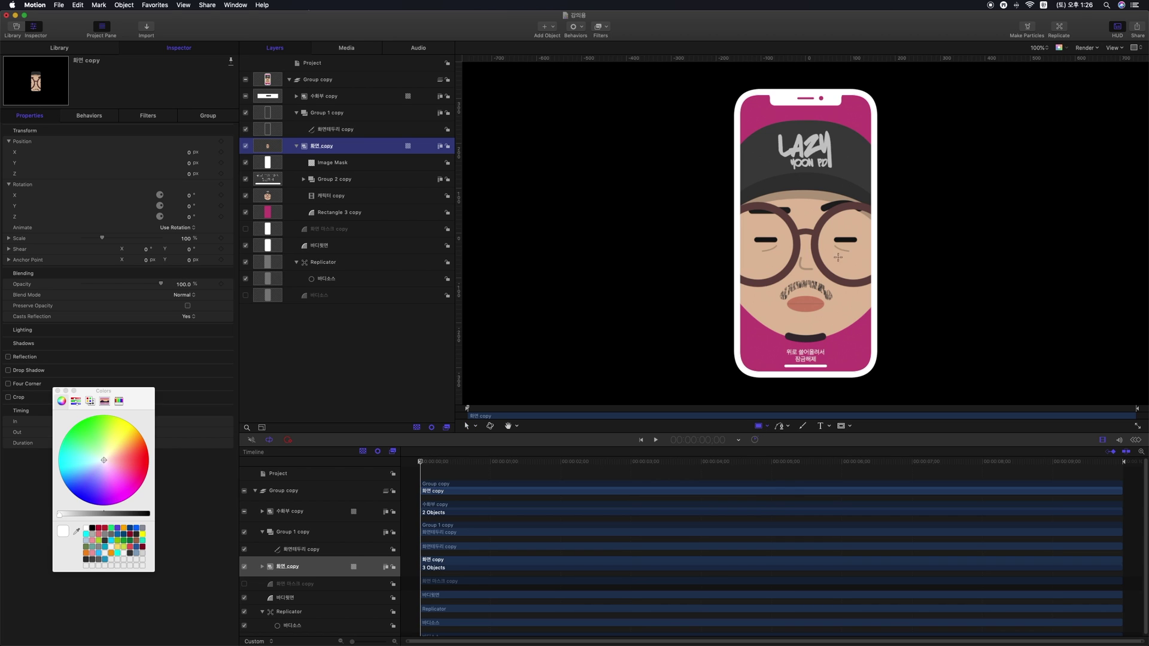
drag(779, 124, 850, 339)
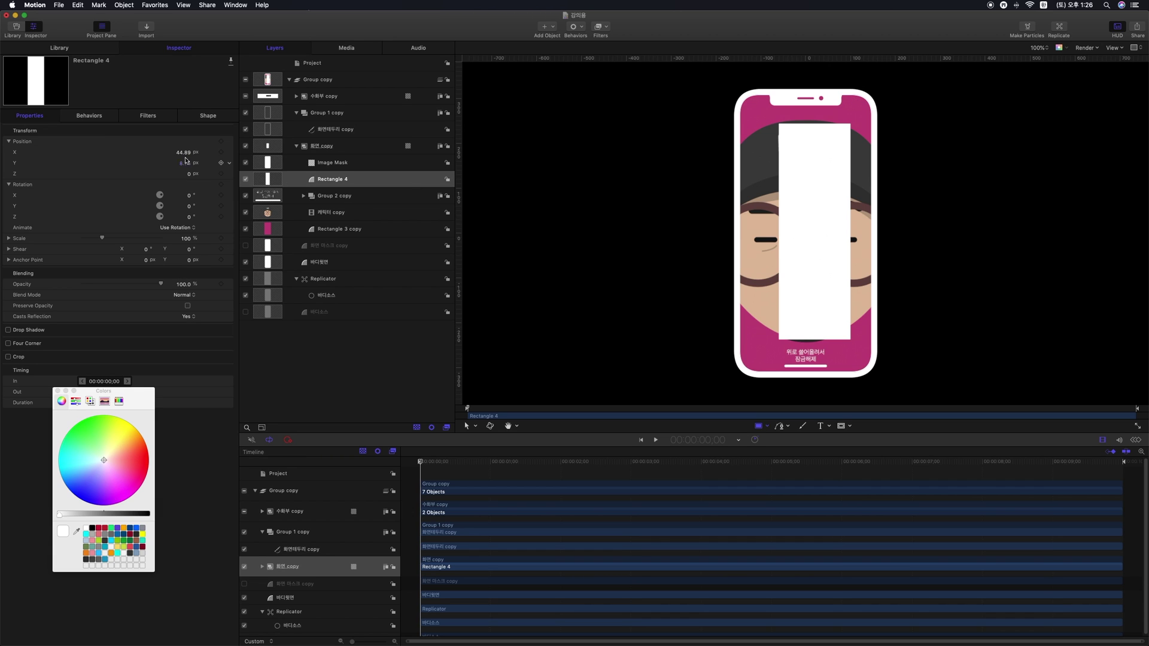
- Set Rectangle 4's position to X 0, Y 0 and slant it with an X shear of about 36°
text(0)
key(Tab)
text(0)
key(Return)
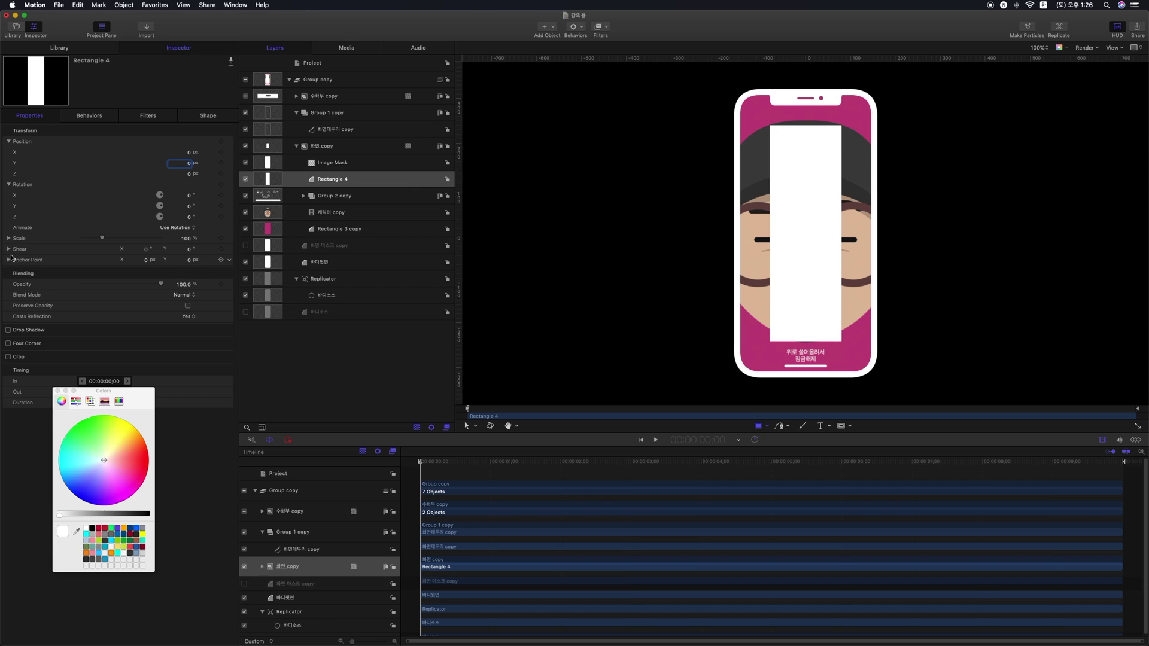
drag(146, 248, 187, 249)
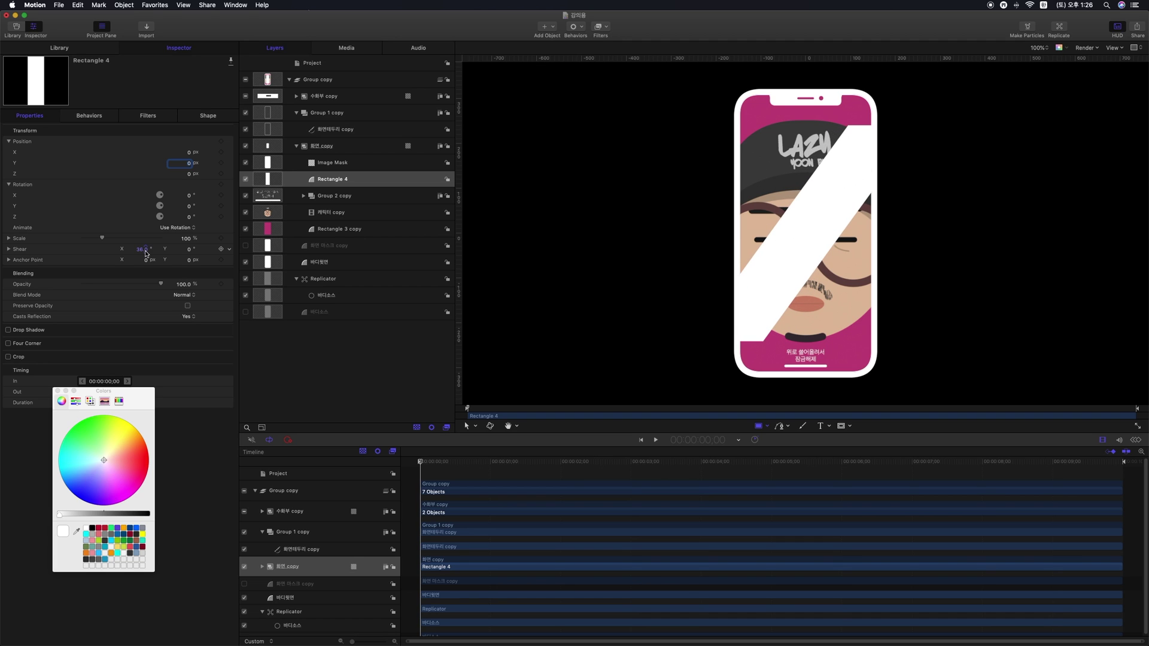
- Enlarge Rectangle 4 to a width of about 609 and a height of about 1566
click(209, 115)
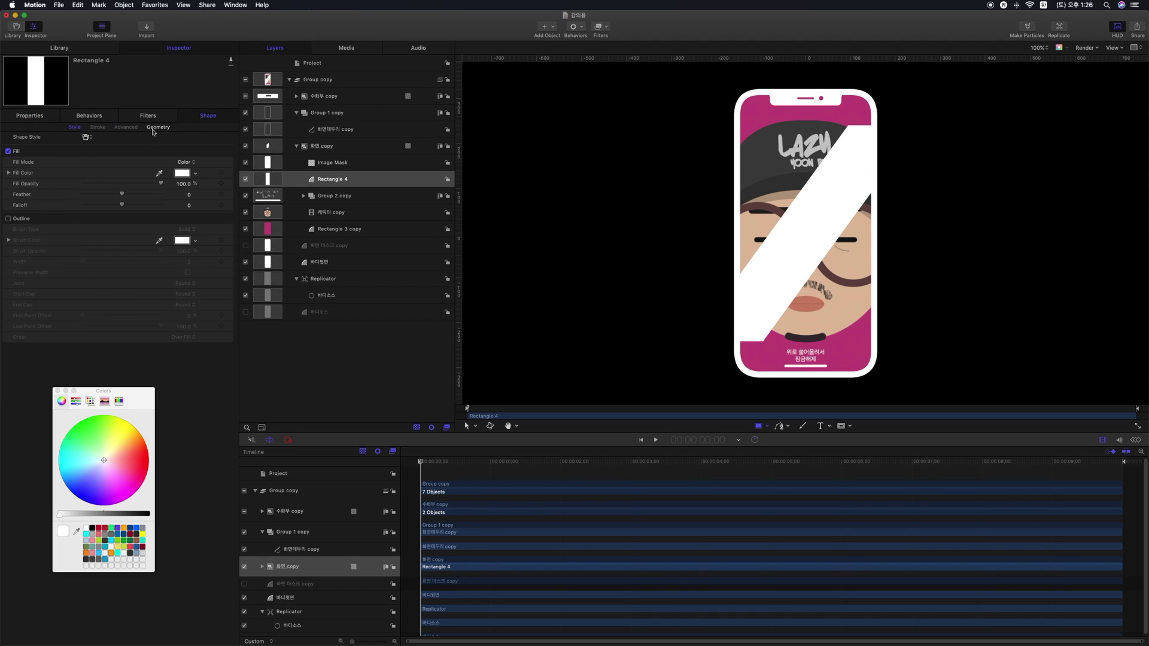
click(157, 126)
click(9, 172)
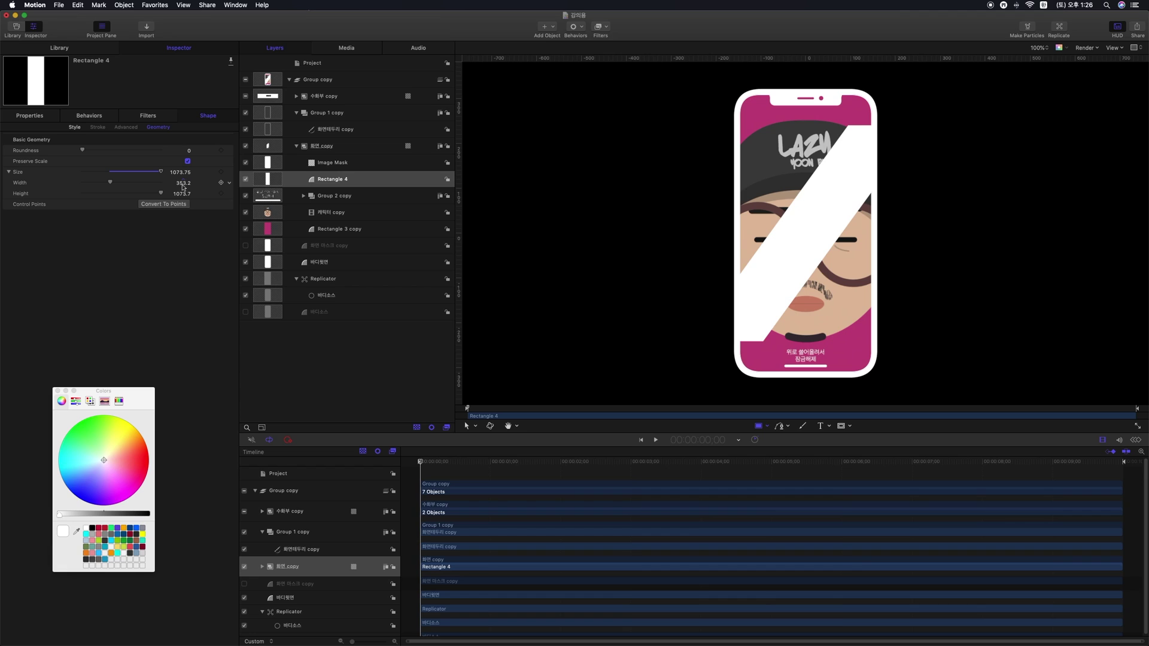
drag(182, 183, 182, 194)
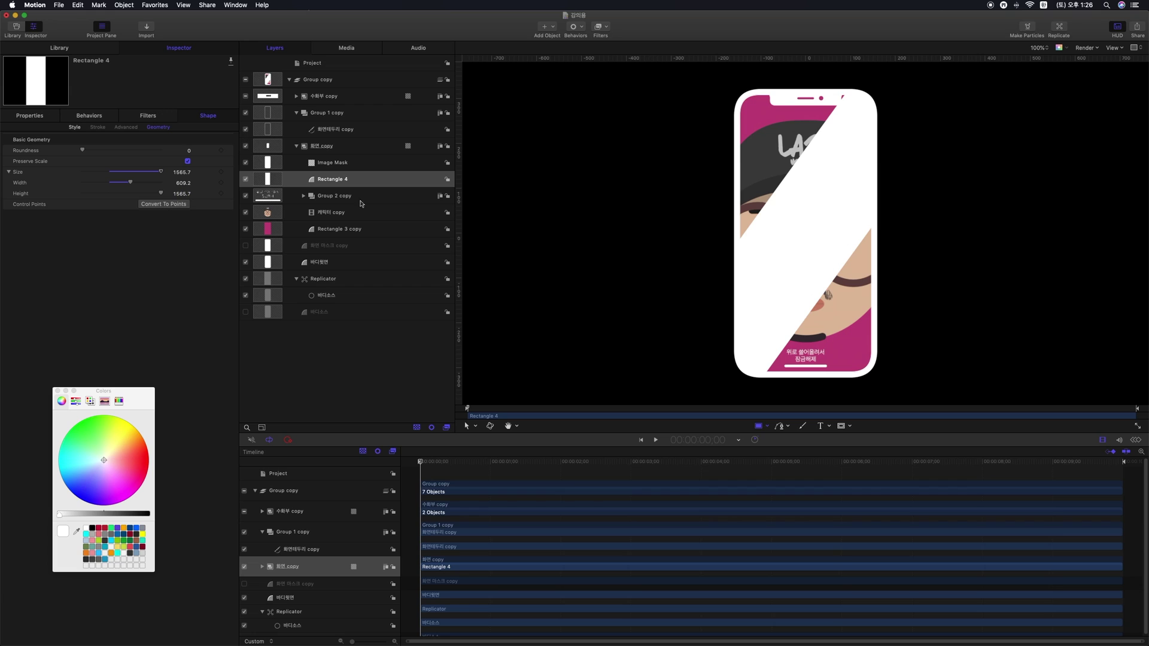
- Try lowering Rectangle 4's opacity to about 45%, and undo the change
key(F1)
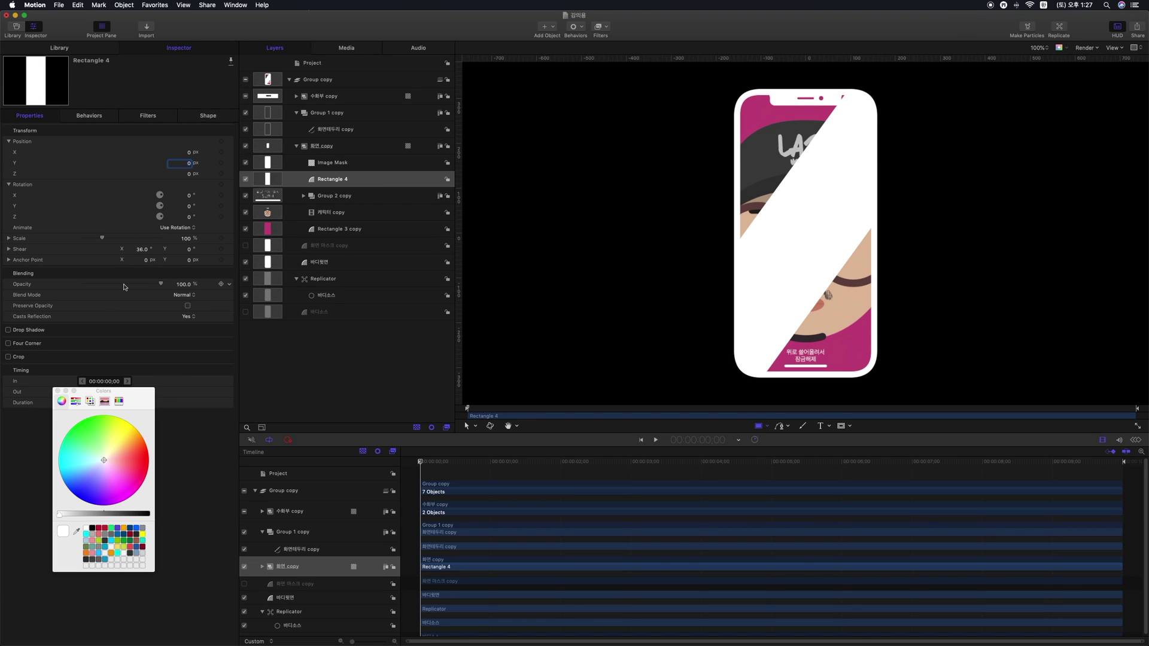
drag(123, 286, 118, 284)
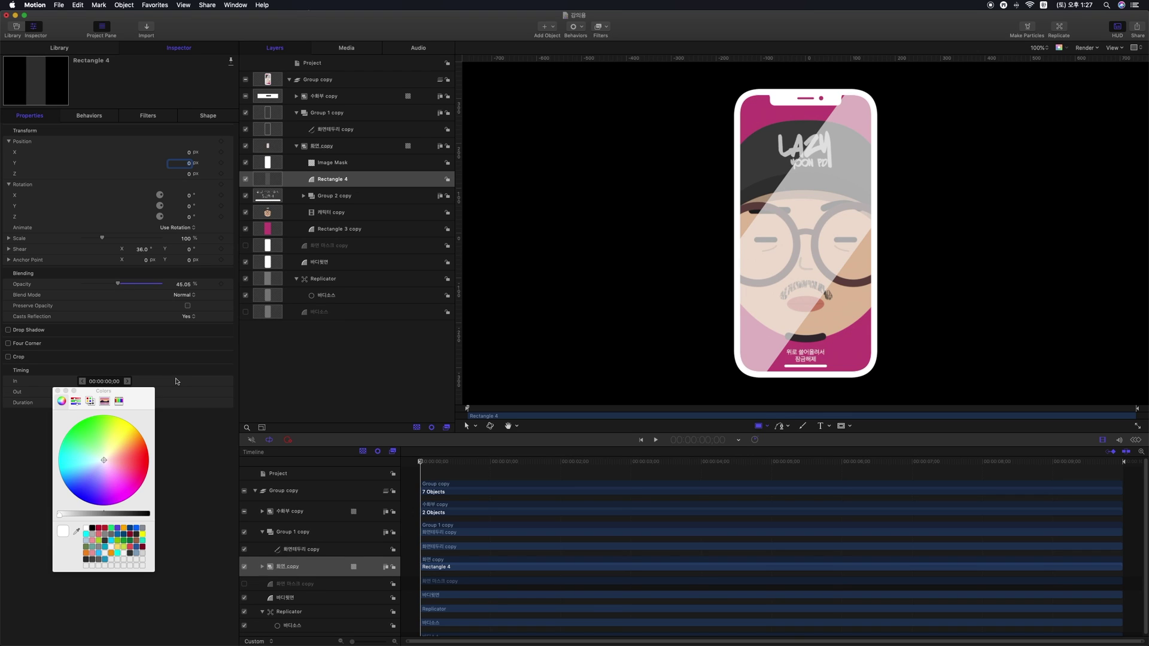
key(super+z)
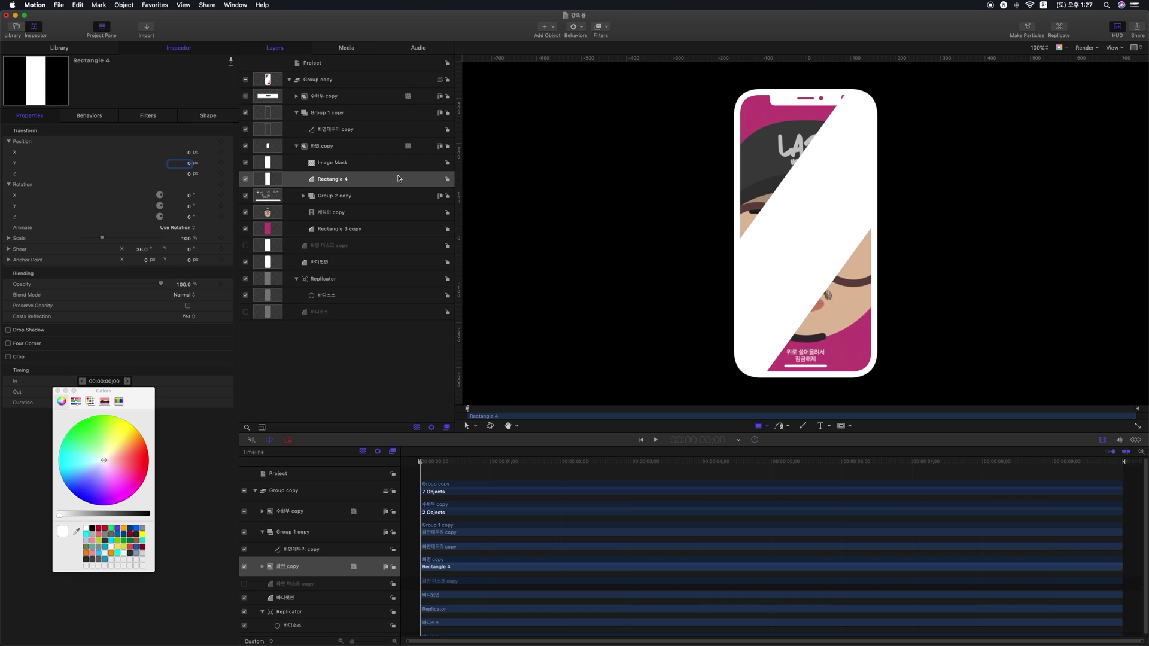
- Change Rectangle 4's fill mode from a solid color to Gradient
click(208, 115)
click(74, 127)
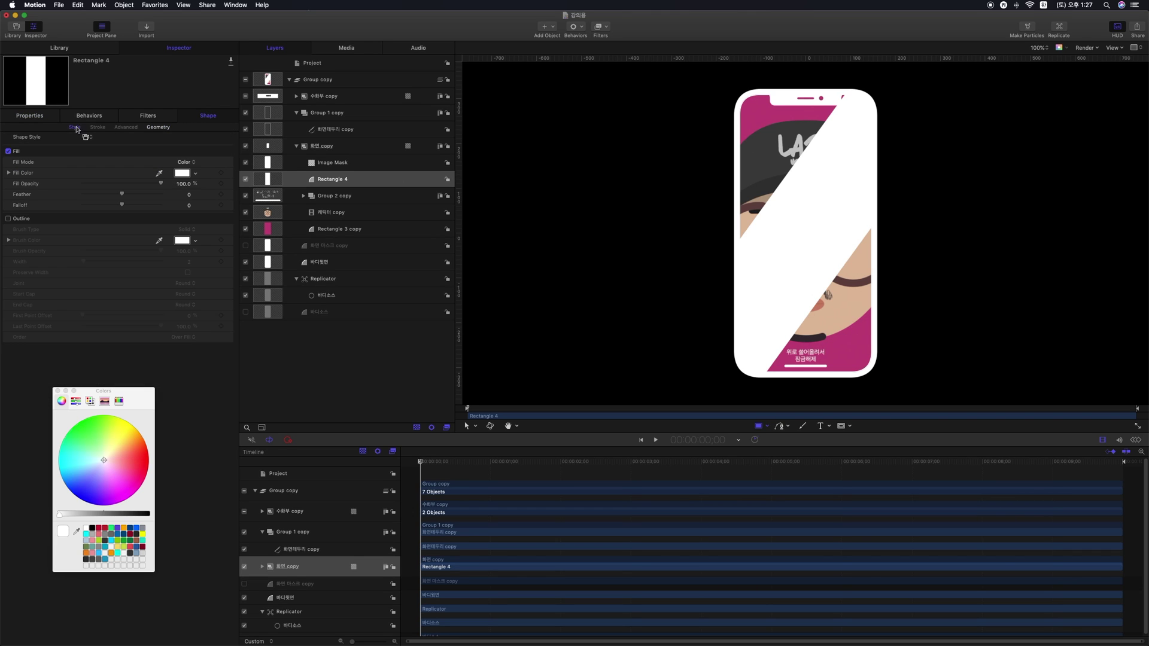
click(188, 160)
key(Return)
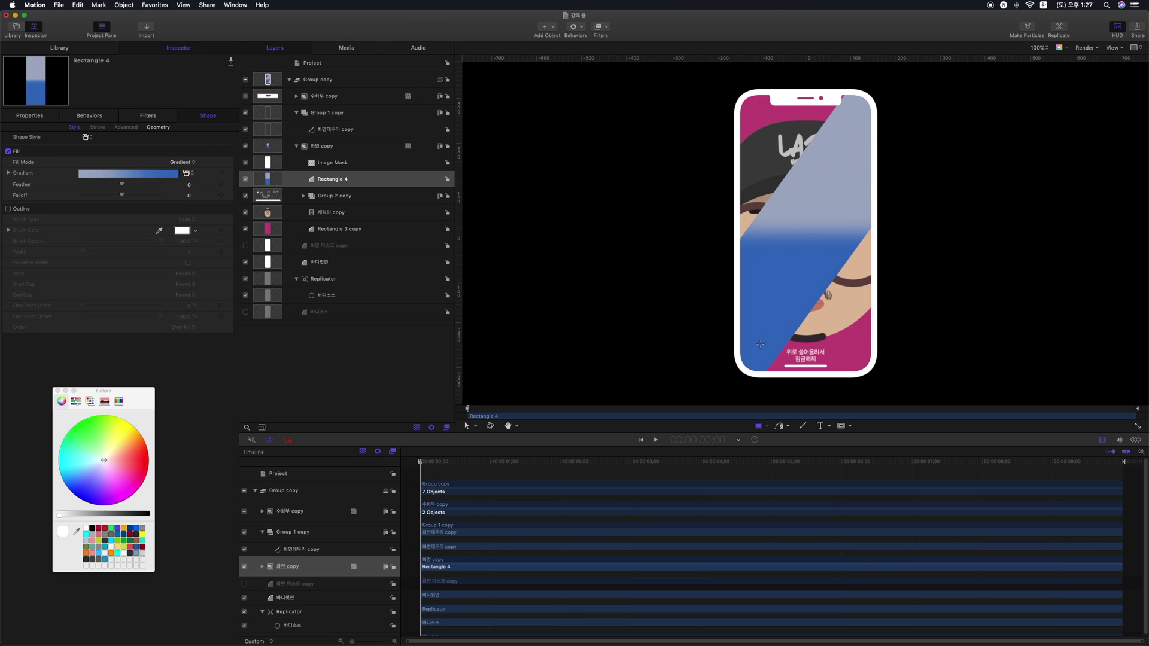
- Set both the start and end Y positions of Rectangle 4's gradient to 0 px
click(9, 173)
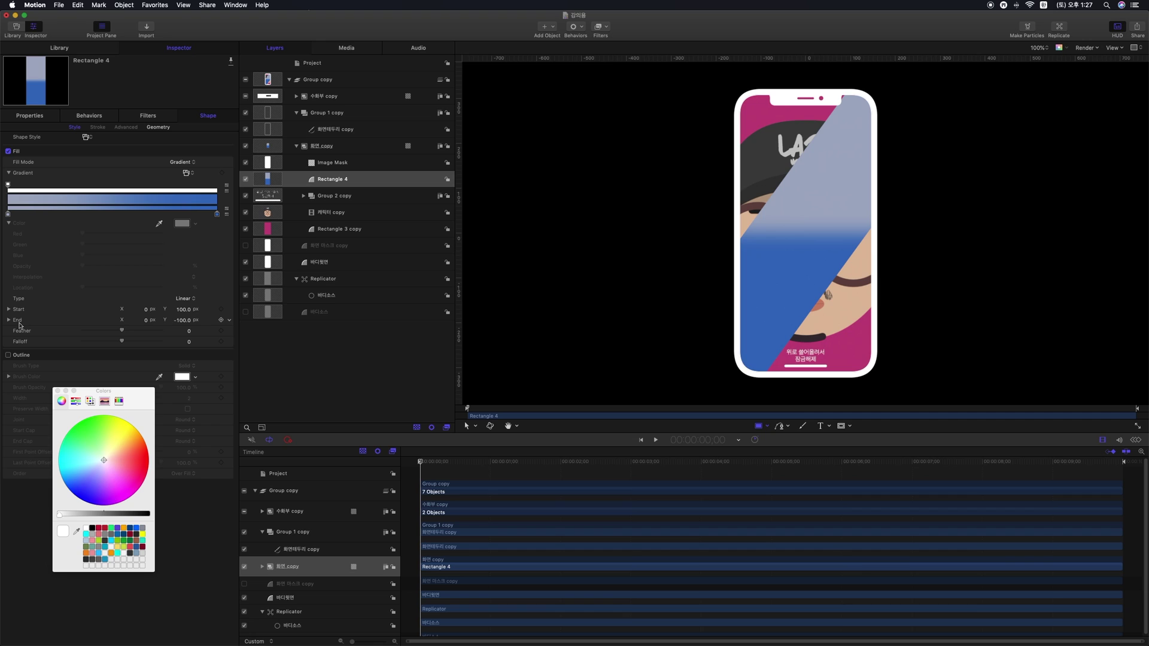
mouse_move(185, 310)
mouse_down()
mouse_move(203, 310)
mouse_move(188, 312)
mouse_up()
click(187, 312)
text(0)
key(Tab)
key(Tab)
text(0)
key(Return)
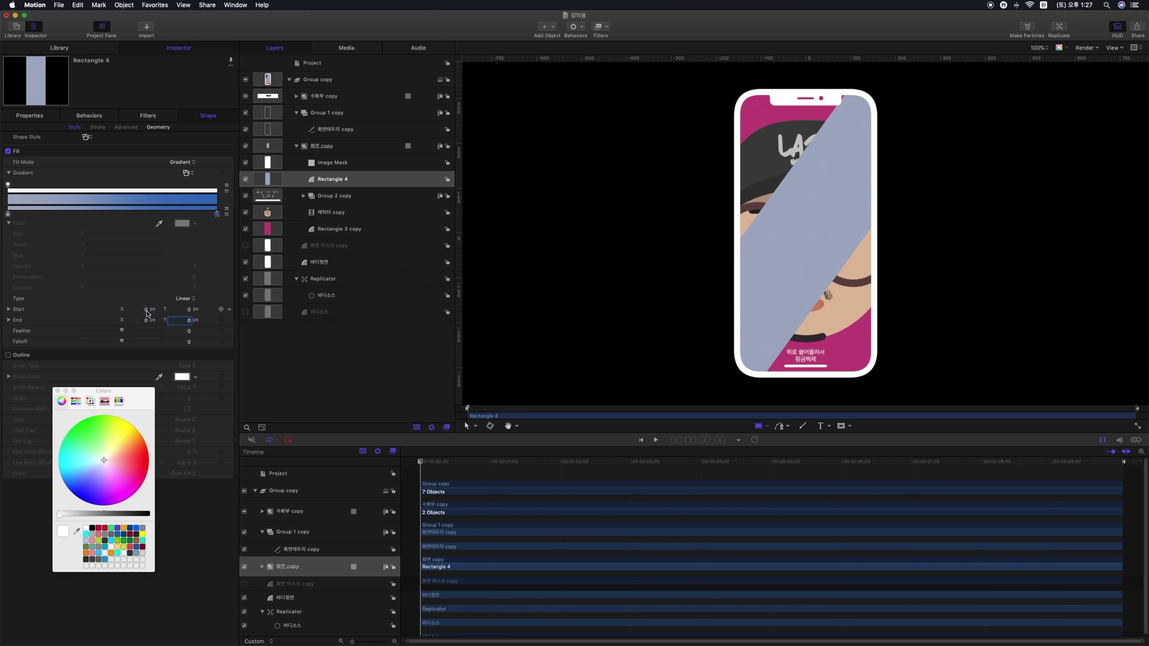
- Run the gradient horizontally by setting its start X to -270 px and its end X to 270 px
drag(148, 312, 154, 323)
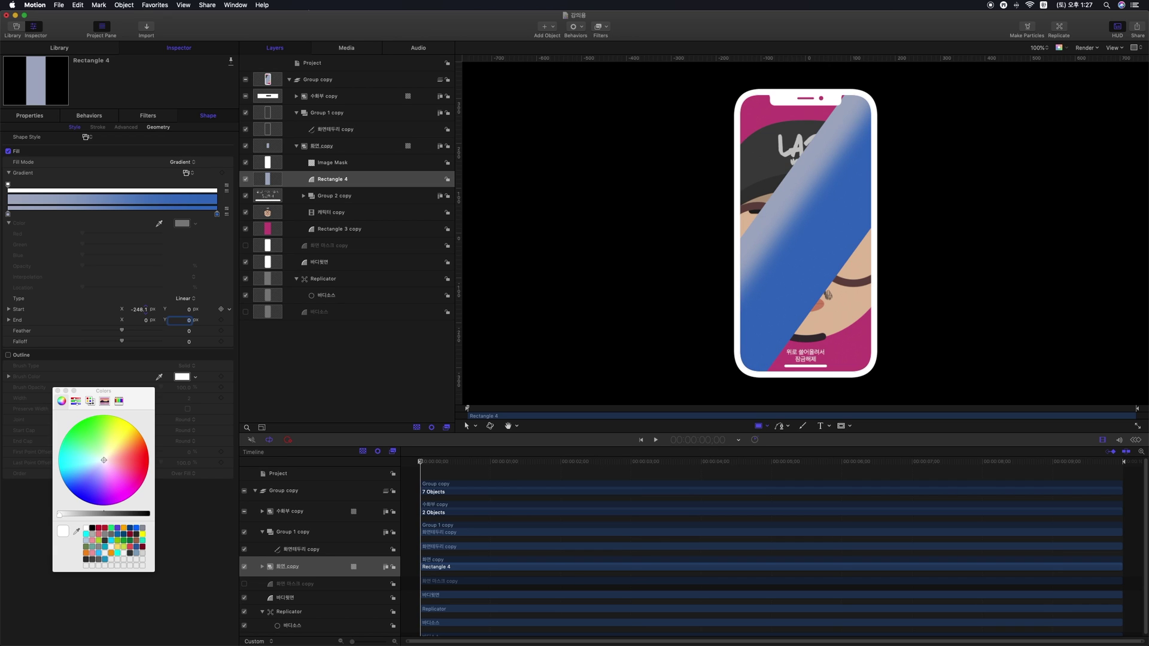
click(139, 309)
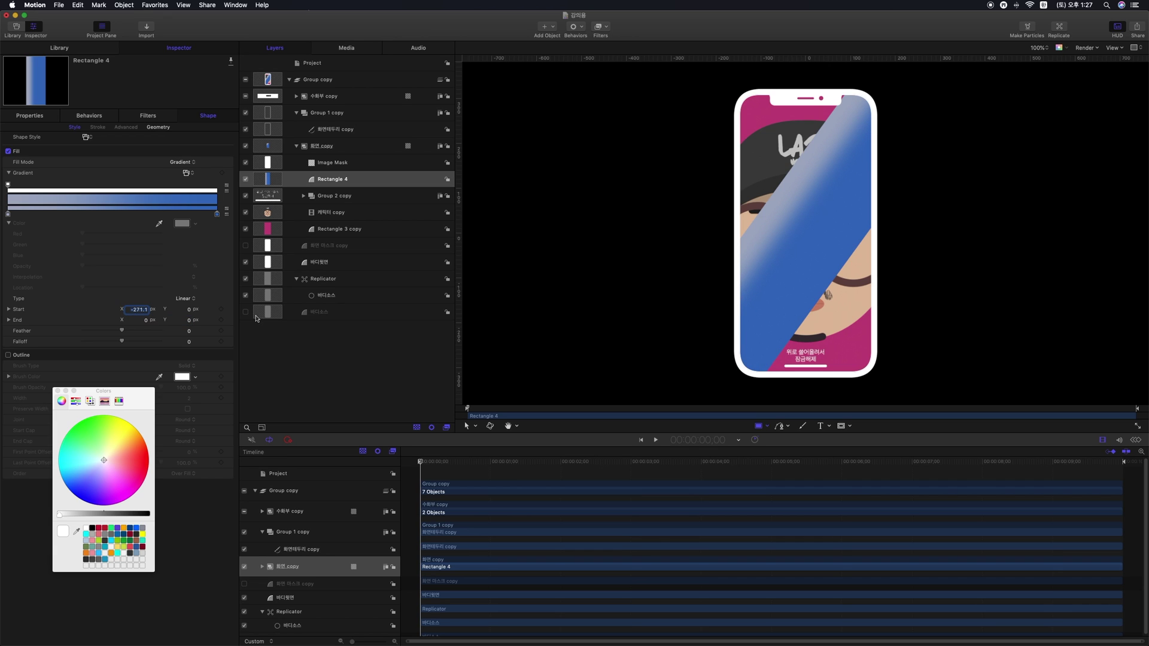
text(-)
key(Tab)
key(Tab)
text(270)
key(Return)
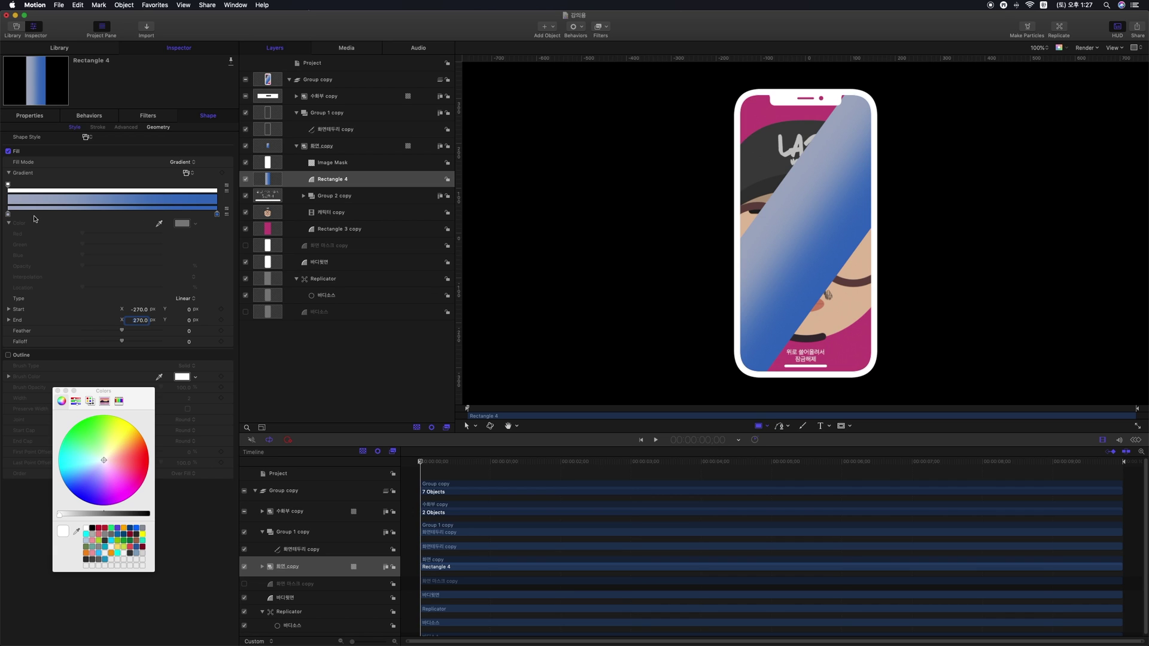
- Set both color stops of Rectangle 4's gradient to white
click(8, 215)
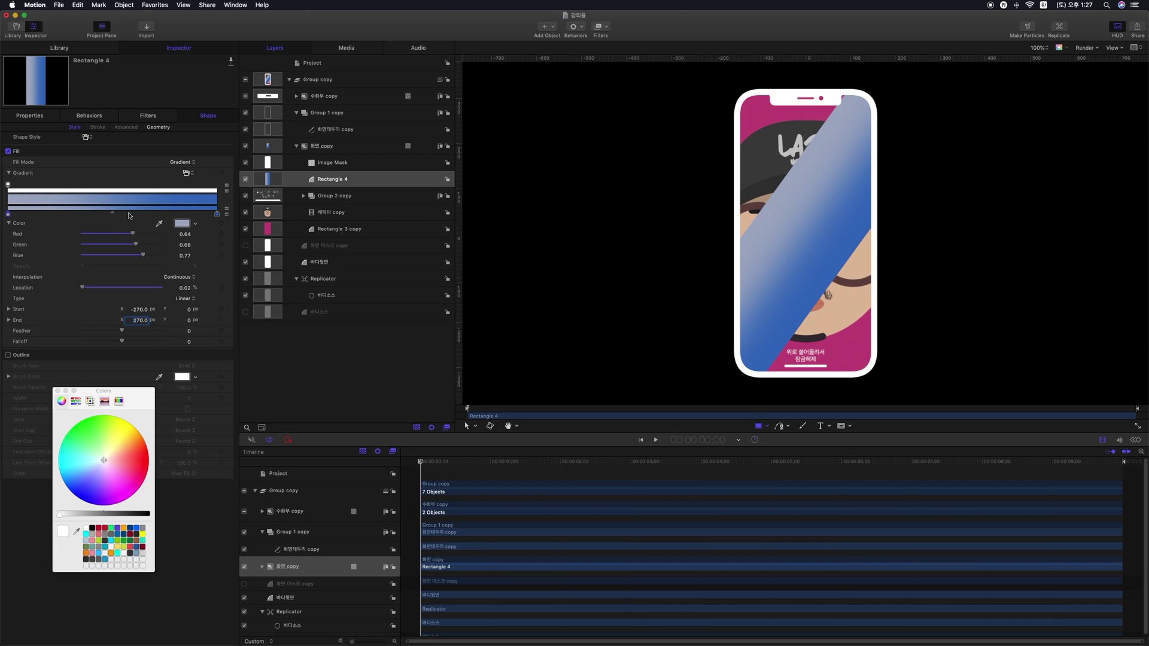
click(182, 225)
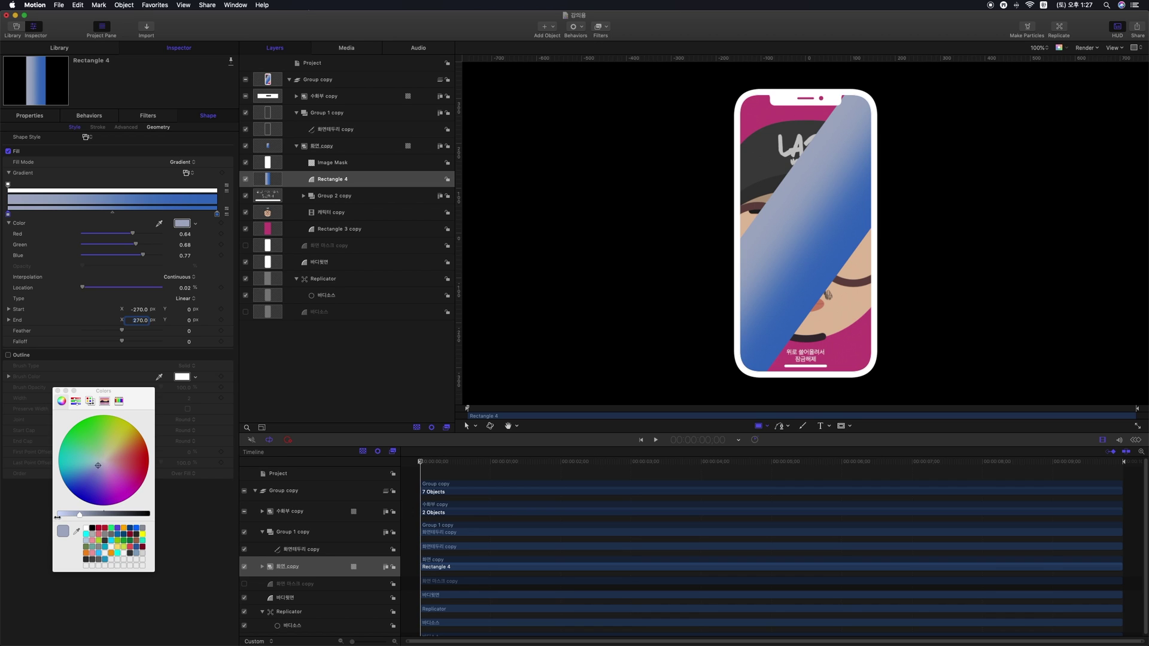
click(90, 533)
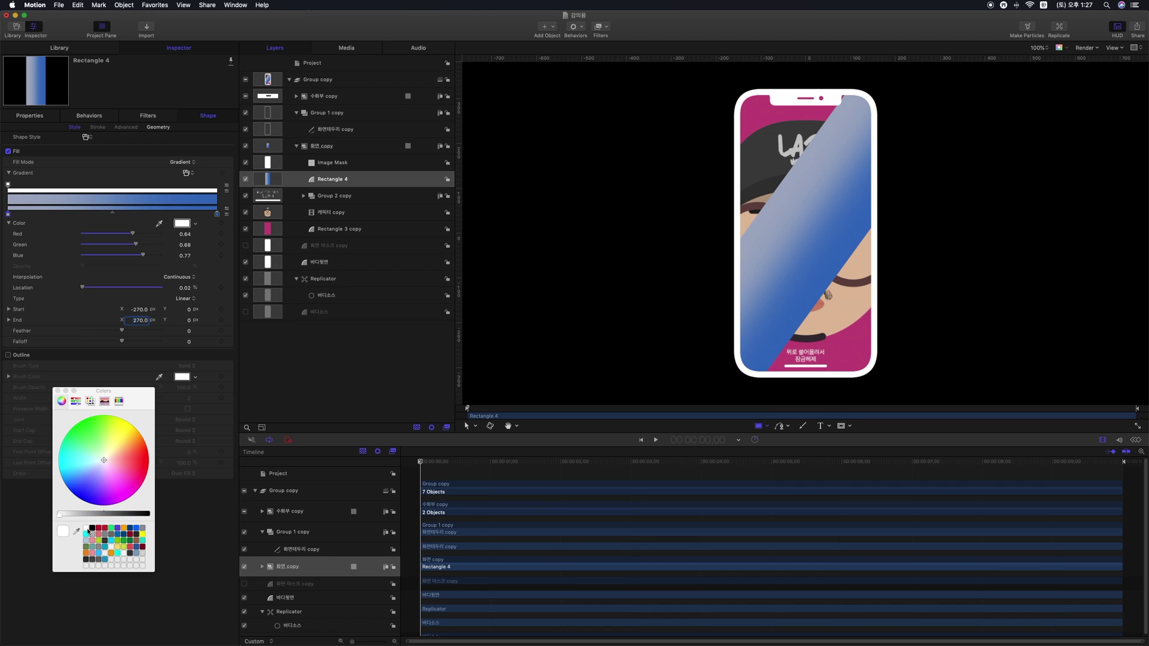
click(217, 214)
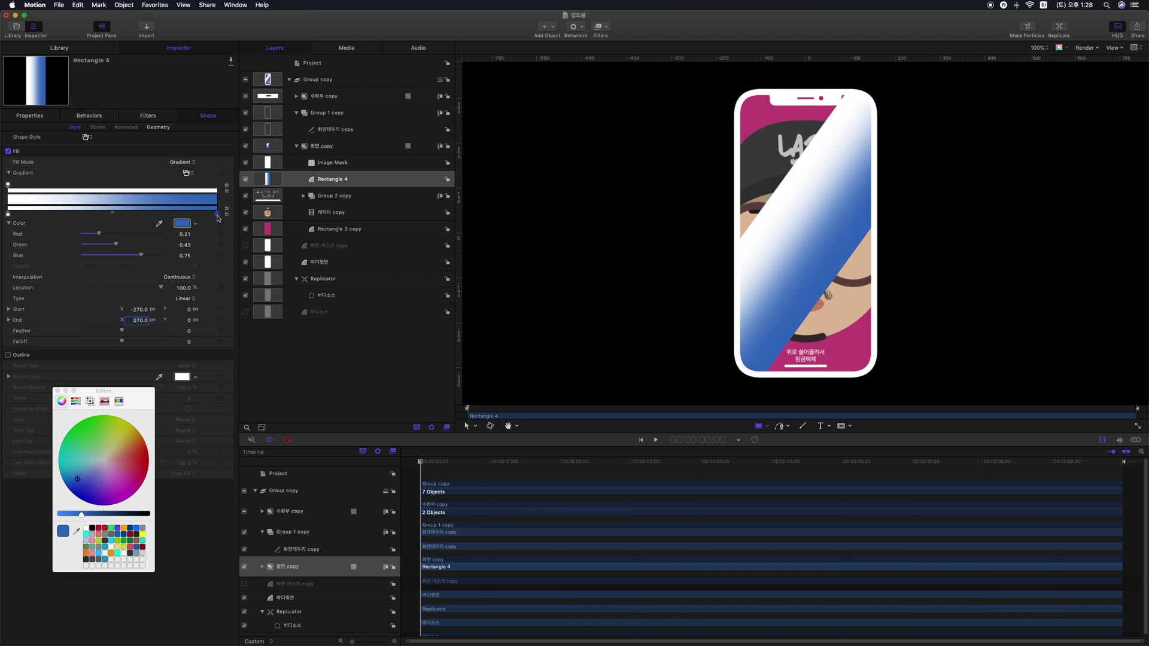
click(87, 529)
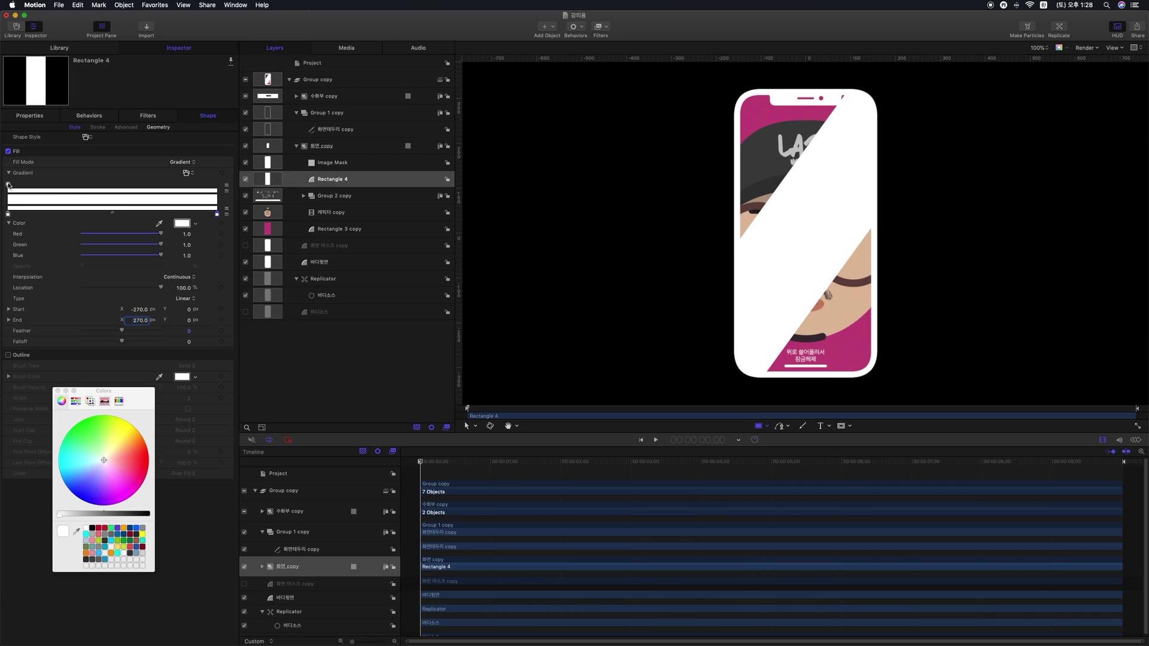
- Add an opacity stop at the end of Rectangle 4's gradient and set the starting stop's opacity to 50%
click(212, 184)
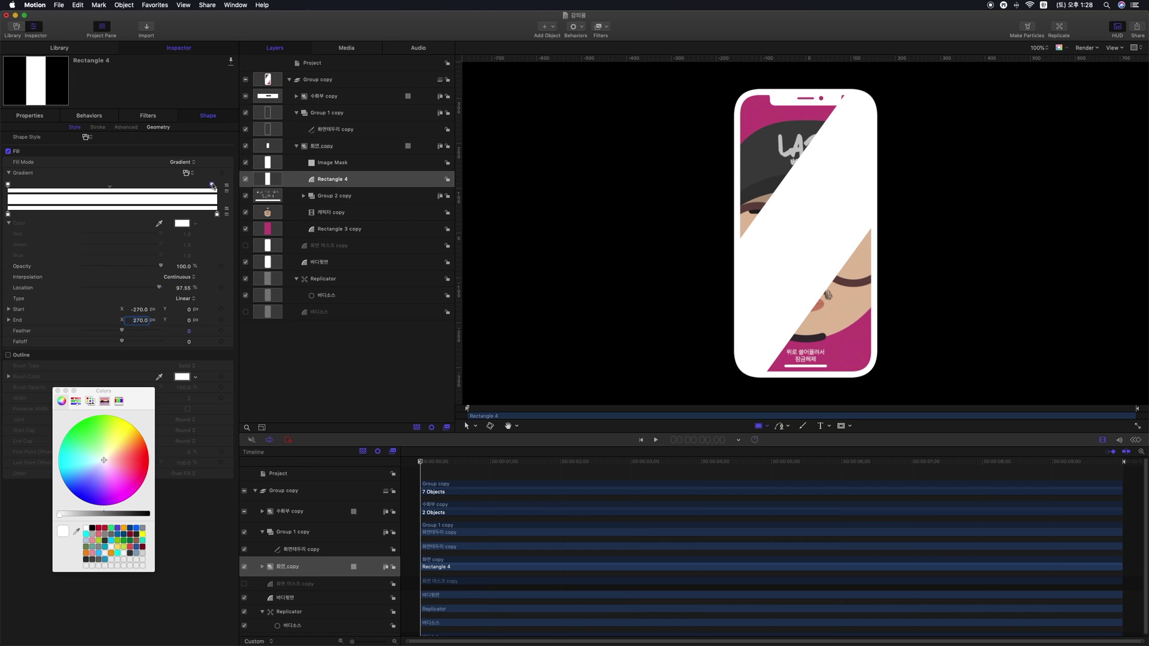
drag(221, 186, 221, 187)
click(8, 184)
click(186, 268)
text(50)
key(Return)
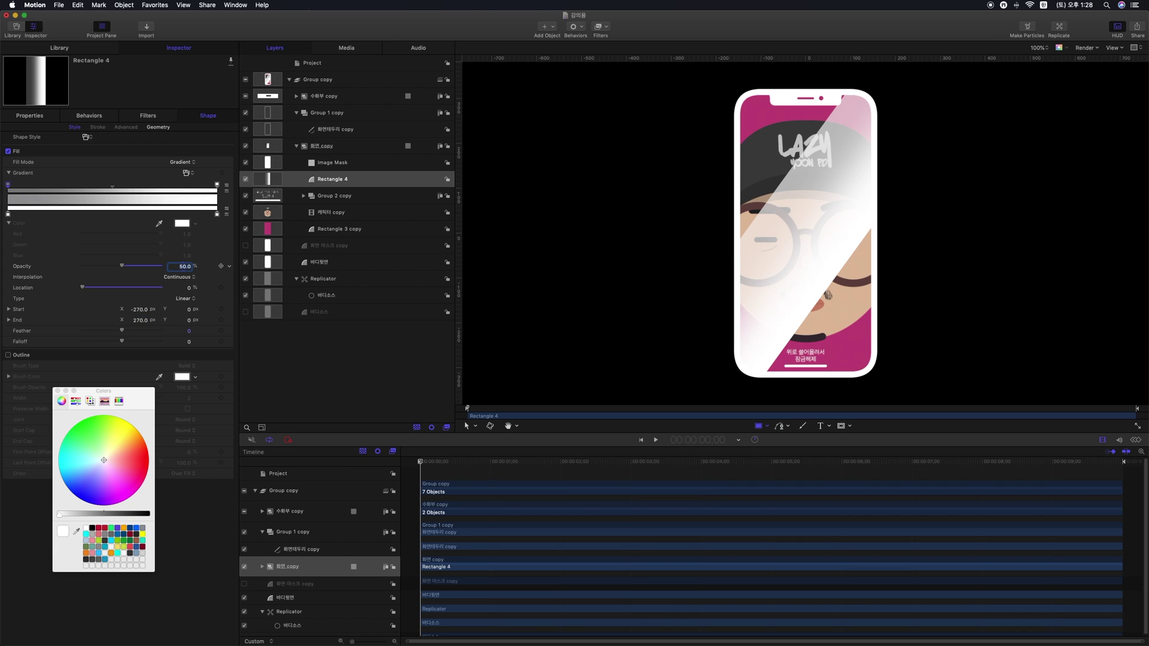
- Set the opacity of the gradient's end stop to 20%
click(217, 185)
click(185, 267)
text(20)
key(Return)
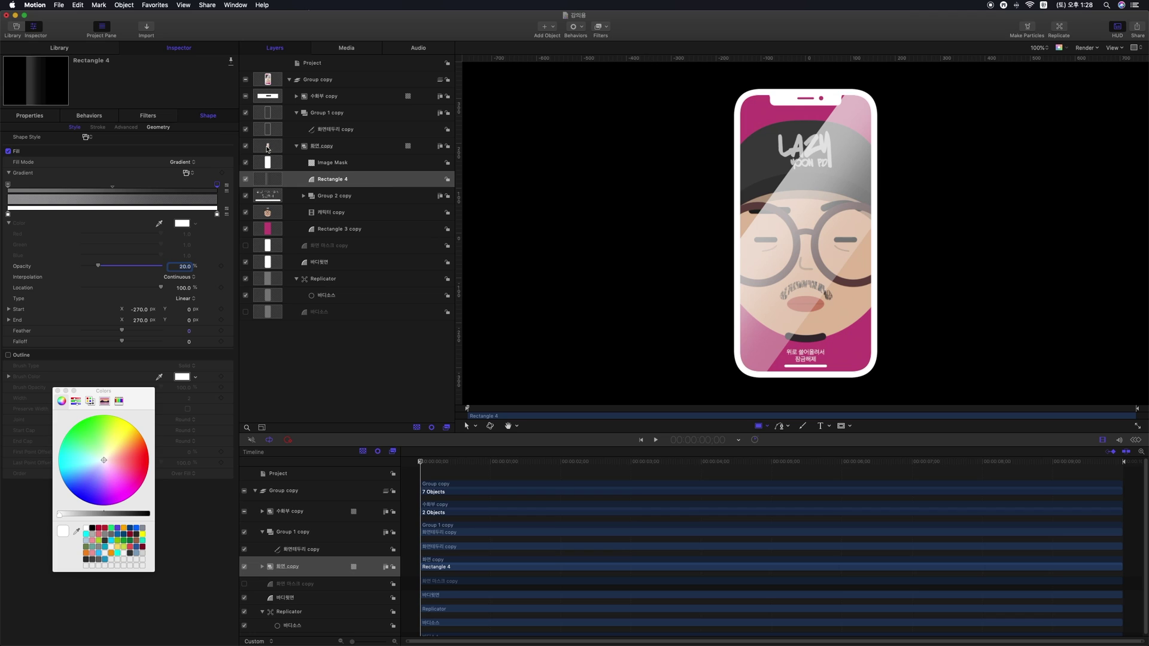
- Move Rectangle 4 off the phone screen by shifting its X position to about -1132 px
click(31, 115)
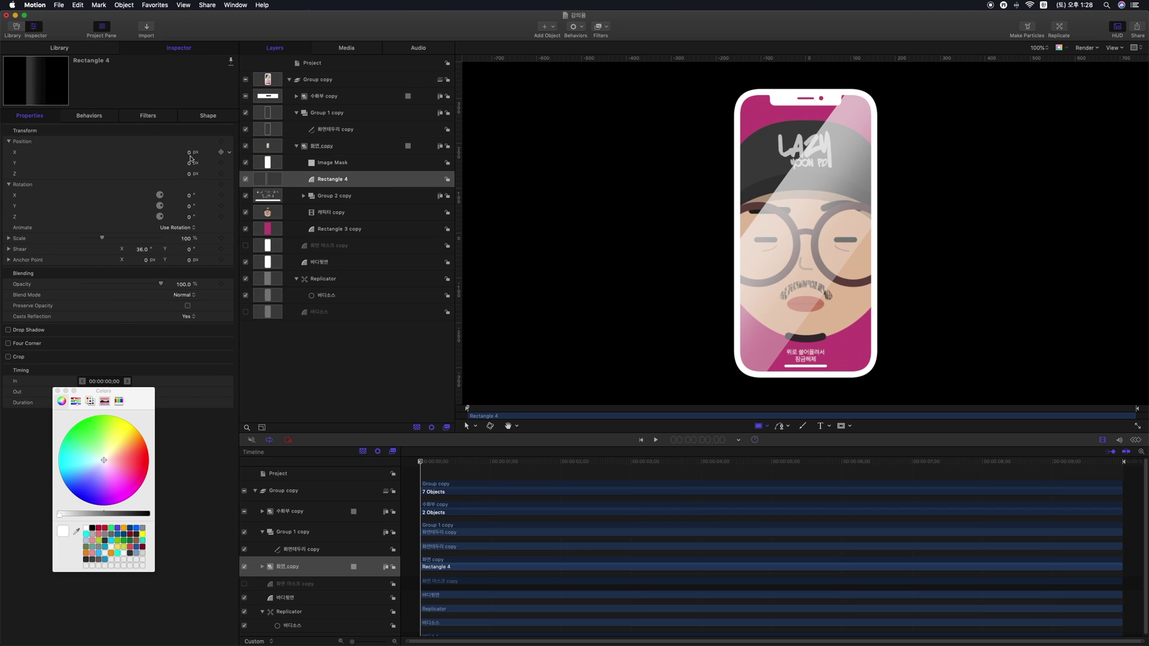
mouse_move(190, 155)
mouse_down()
mouse_move(77, 155)
mouse_move(197, 153)
mouse_move(169, 152)
mouse_up()
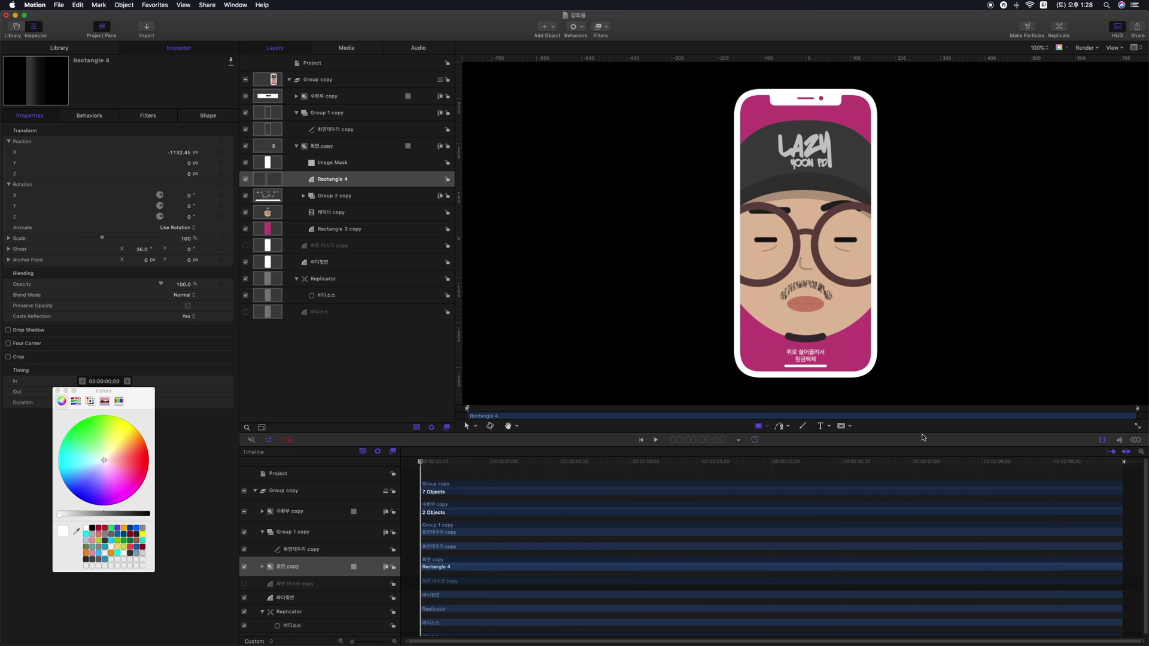
- Keyframe Group copy's Y position so the phone rises from below the frame to 0 px at 1 second, and preview it
click(351, 81)
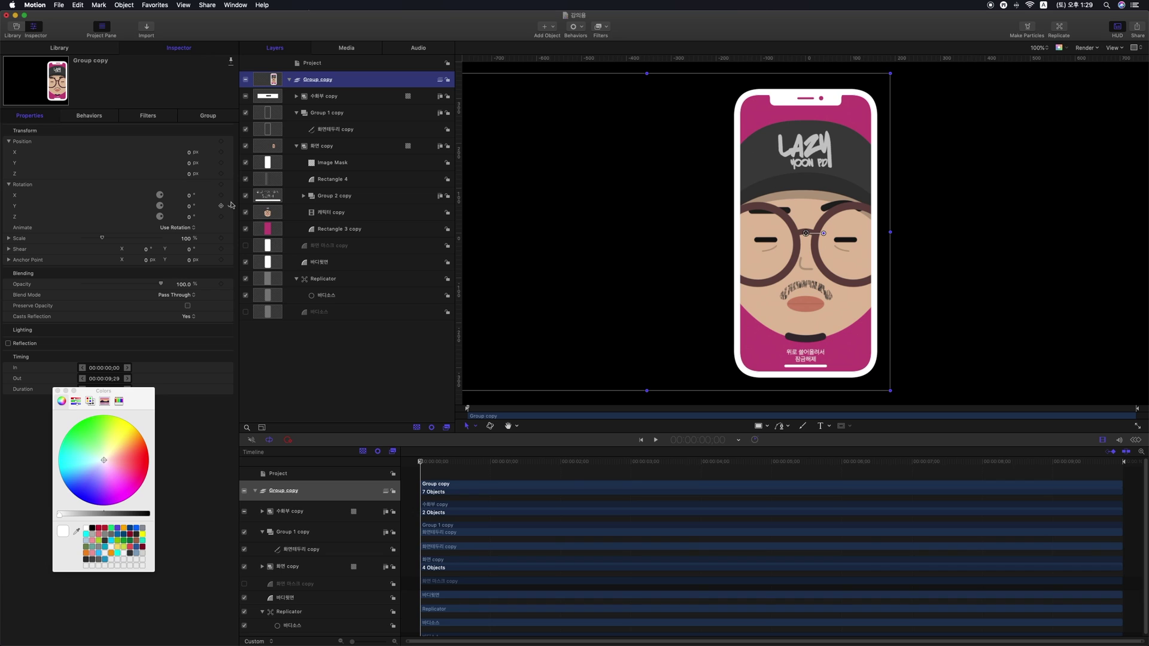
drag(472, 461, 491, 463)
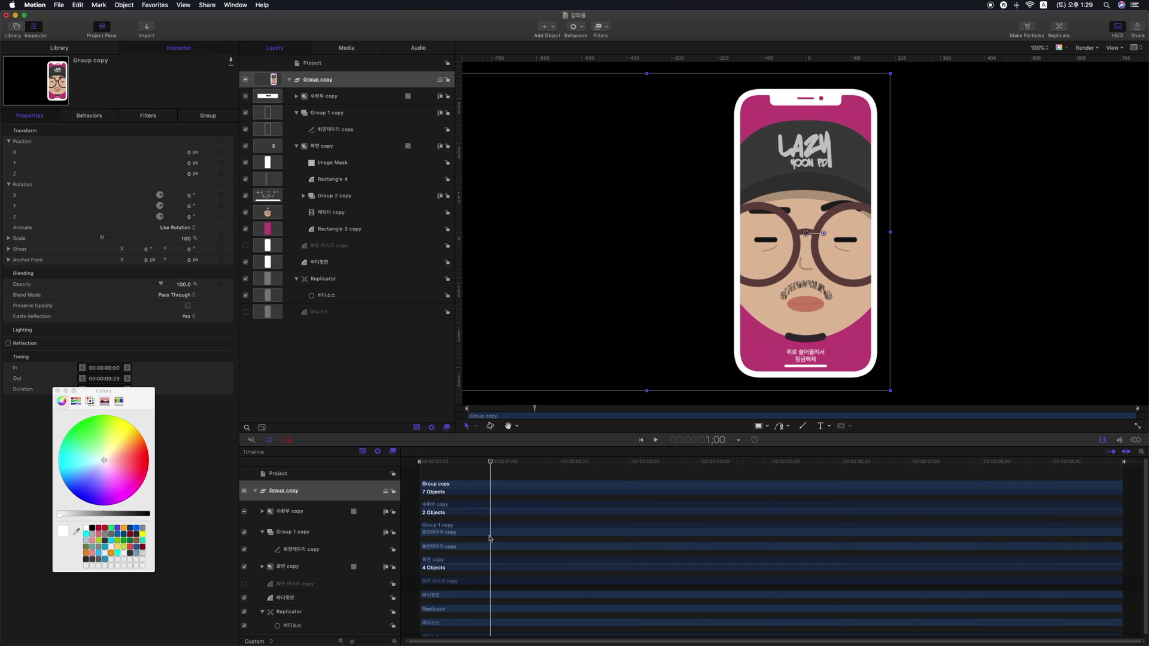
click(221, 164)
key(Home)
drag(187, 163, 144, 165)
key(space)
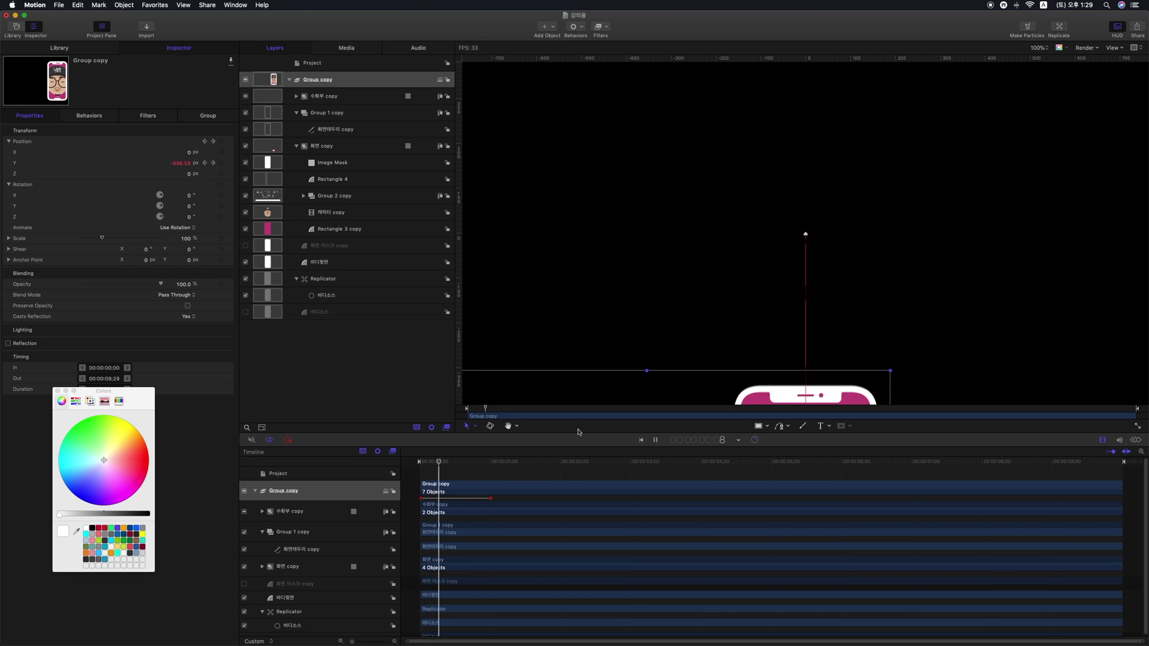
key(space)
- Try rotating Group copy around its Y axis at the 1-second keyframe
key(alt+k)
drag(189, 208, 106, 209)
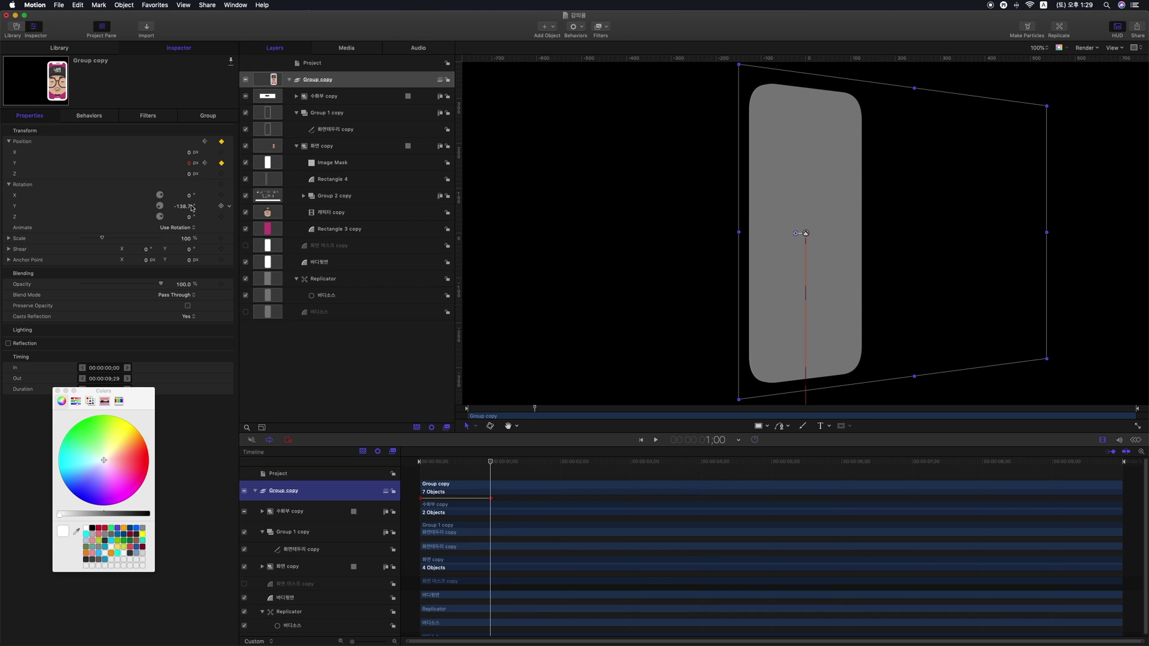
- Keyframe Group copy's Y rotation at 0° at 2 seconds and at 50° at 3:01
click(491, 463)
mouse_move(492, 464)
mouse_down()
mouse_move(610, 463)
mouse_move(492, 464)
mouse_move(561, 465)
mouse_up()
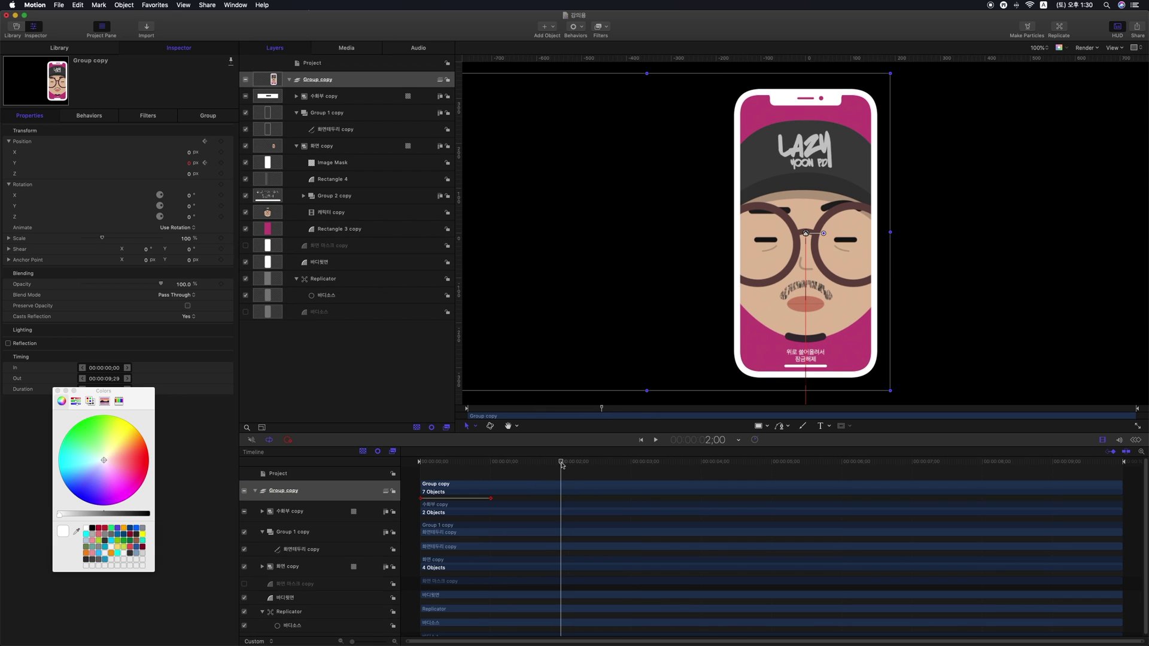
click(221, 206)
mouse_move(578, 465)
mouse_down()
mouse_move(643, 463)
mouse_move(633, 465)
mouse_up()
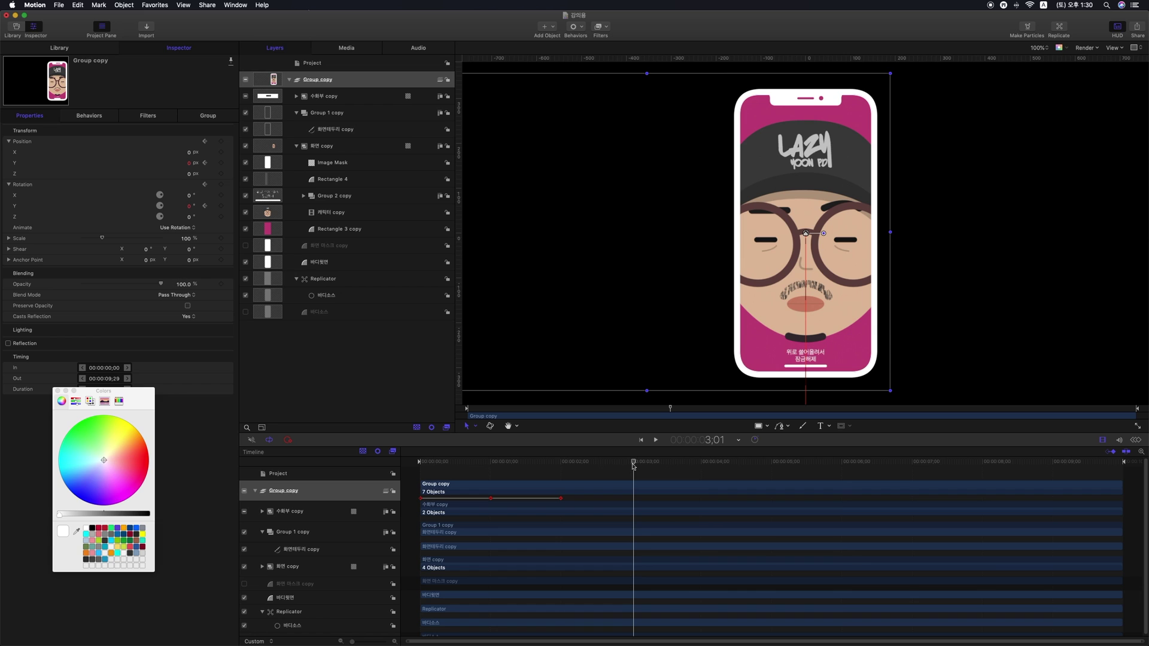
double_click(189, 205)
text(50)
key(Return)
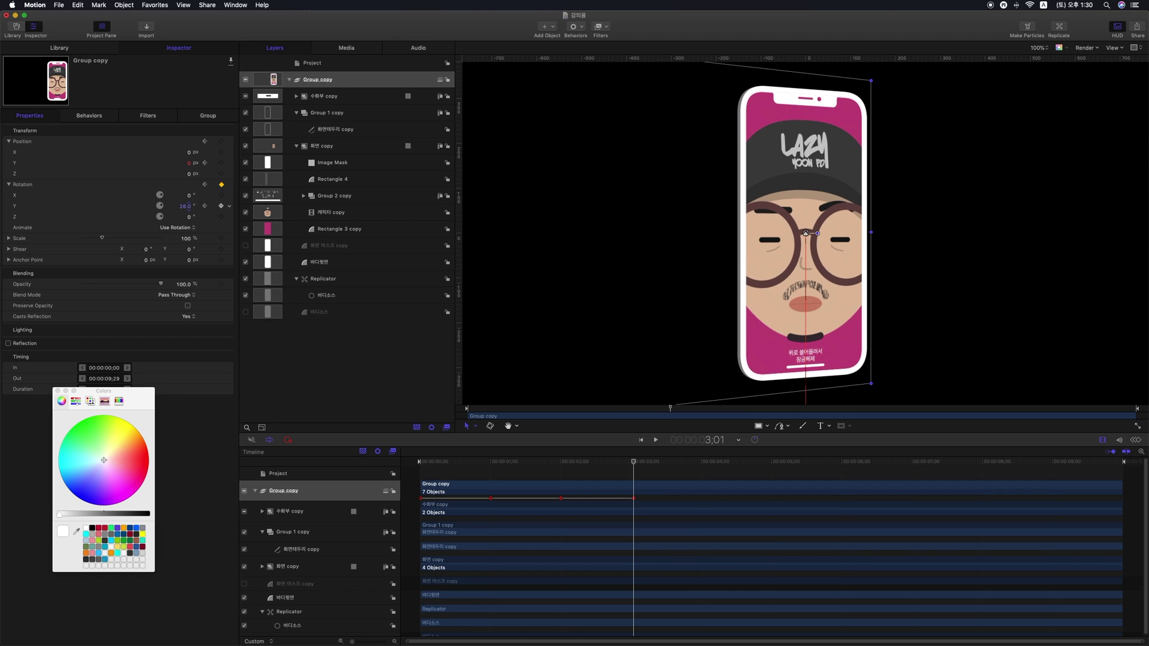
- Play the animation from the beginning to check the phone's rise and turn, ending at the last rotation keyframe
click(645, 474)
key(Home)
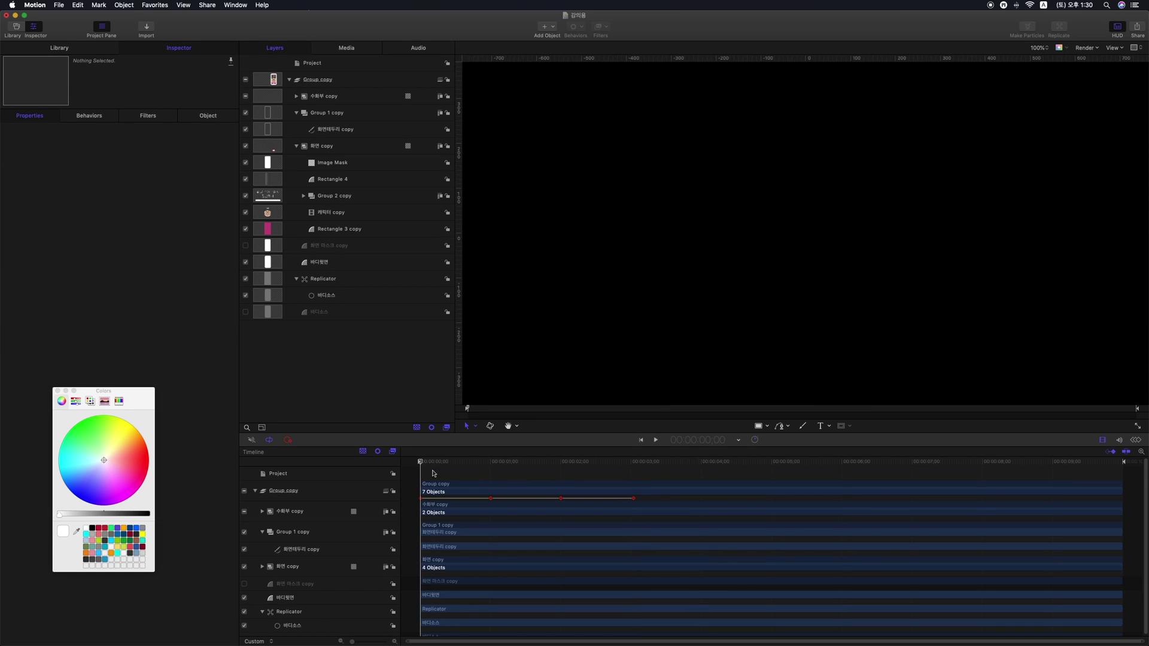
key(space)
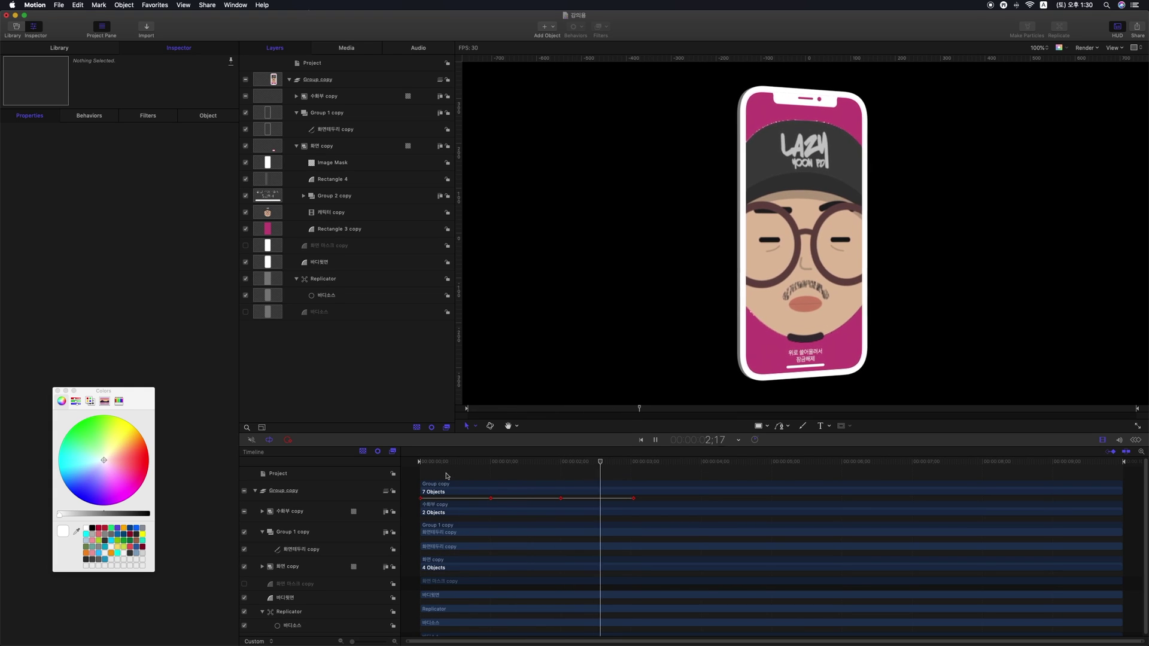
click(632, 466)
drag(632, 467, 634, 466)
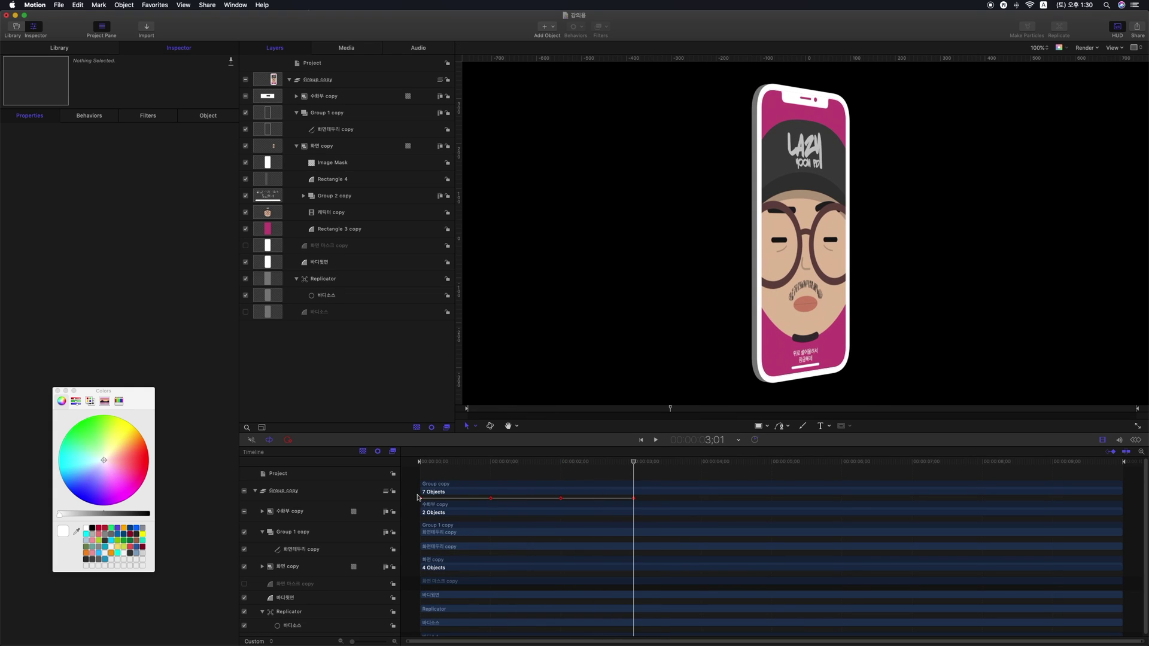
- At 2 seconds, move Rectangle 4 past the phone to an X position of about 1141 px and keyframe it
click(561, 462)
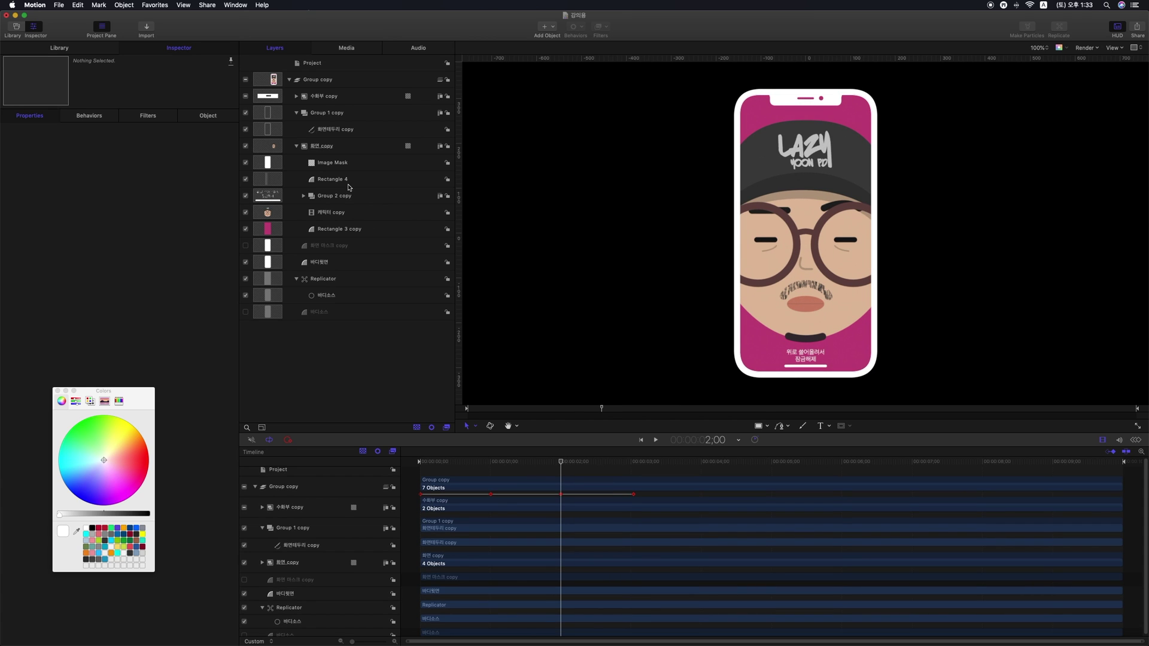
click(318, 179)
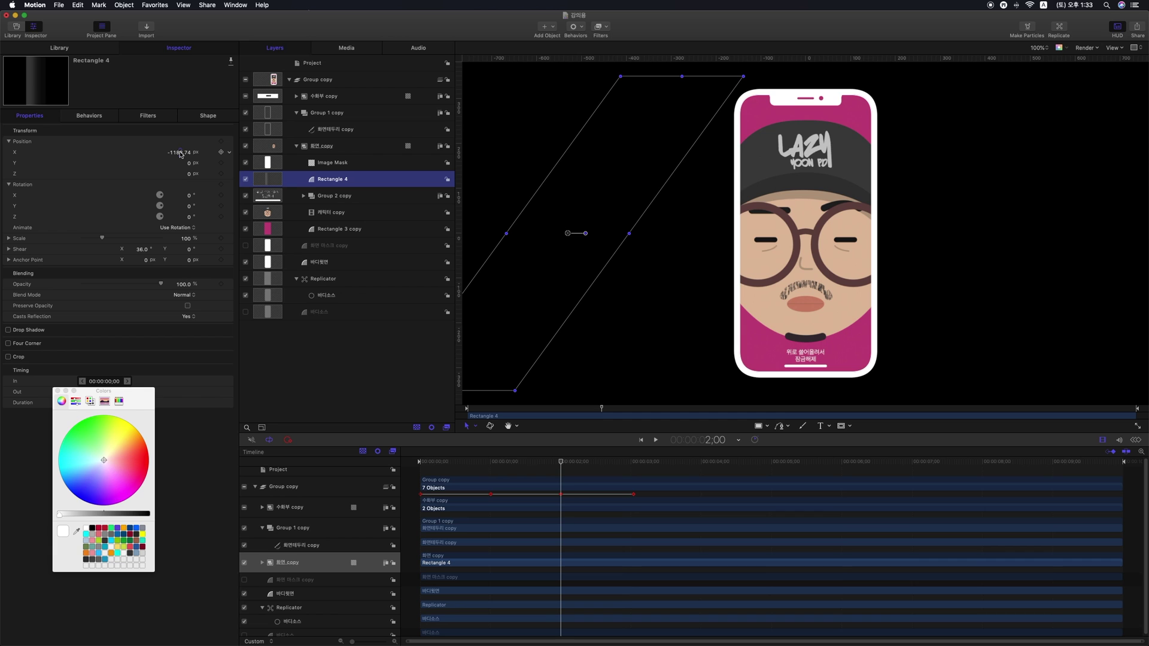
drag(180, 154, 180, 153)
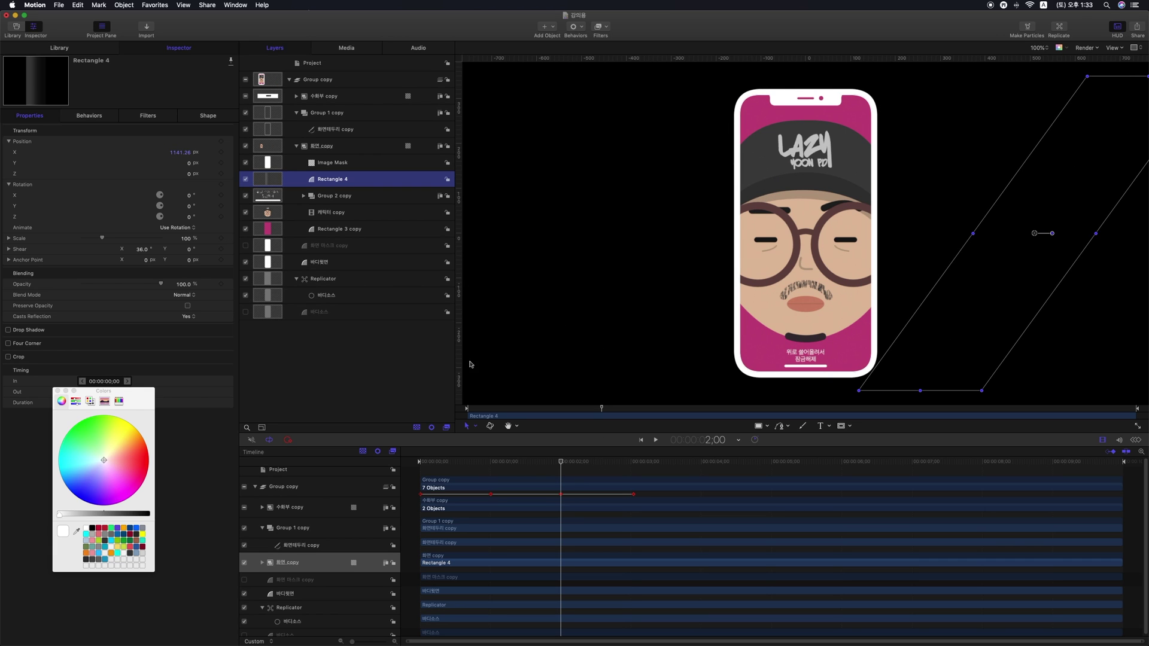
click(221, 152)
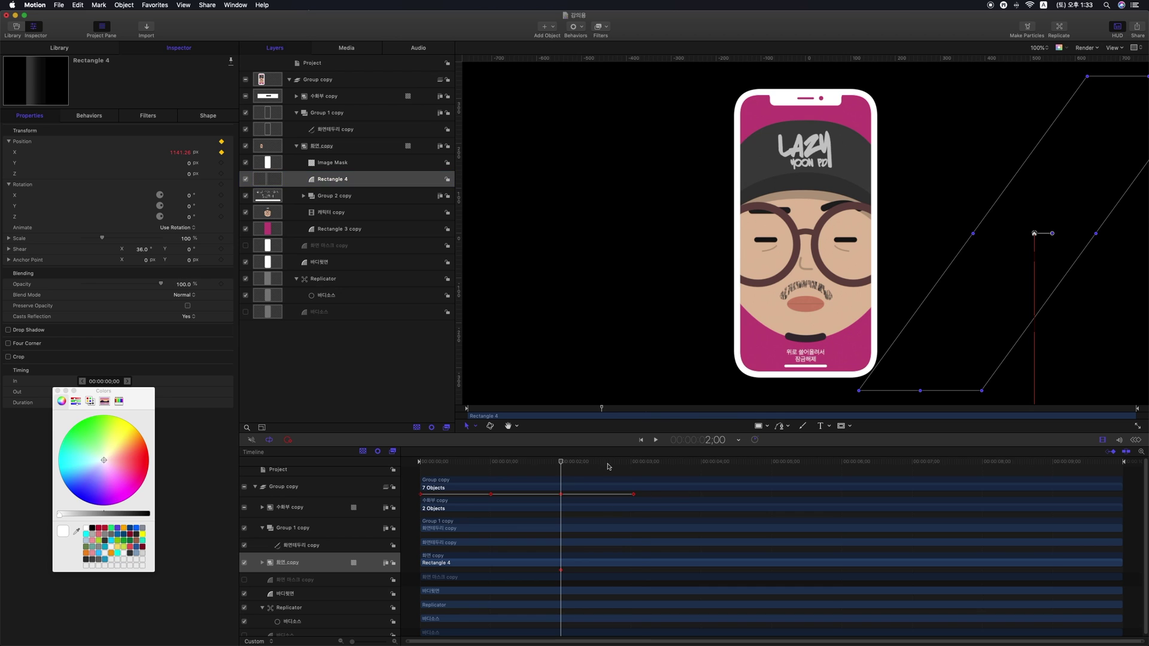
- At 3:01, set Rectangle 4's X position to about -544 px so the reflection sweeps back across the screen
click(640, 465)
drag(640, 464, 633, 464)
drag(181, 152, 180, 152)
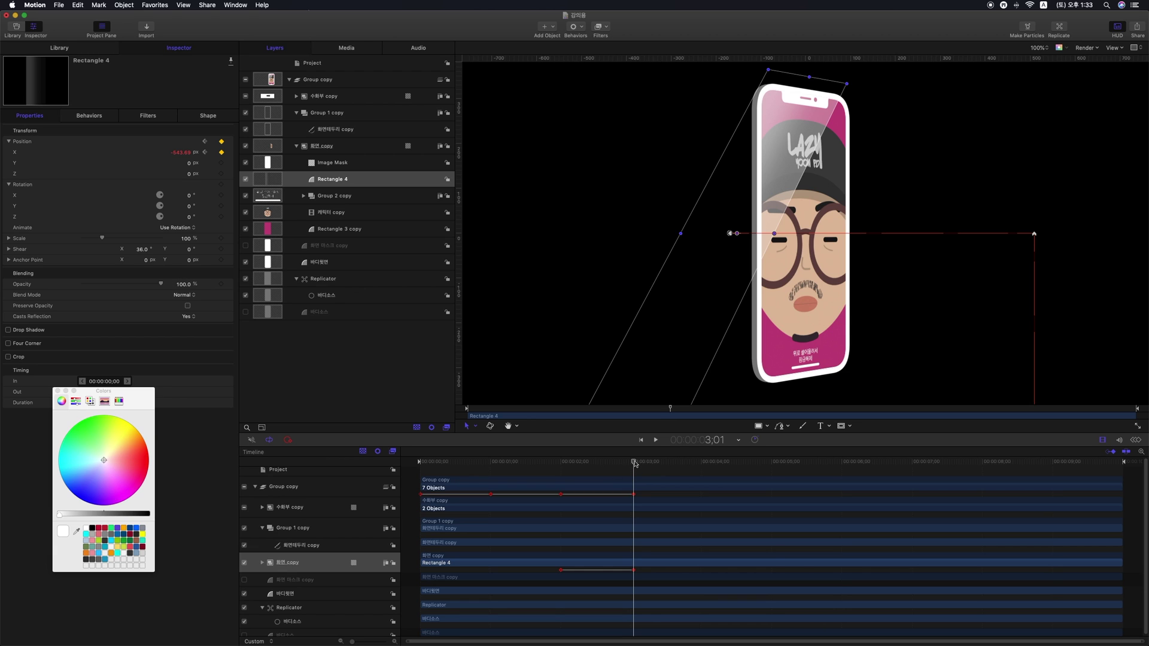
- Examine the keyframe curves of Rectangle 4's X position and Group copy's Y position and rotation
click(1140, 440)
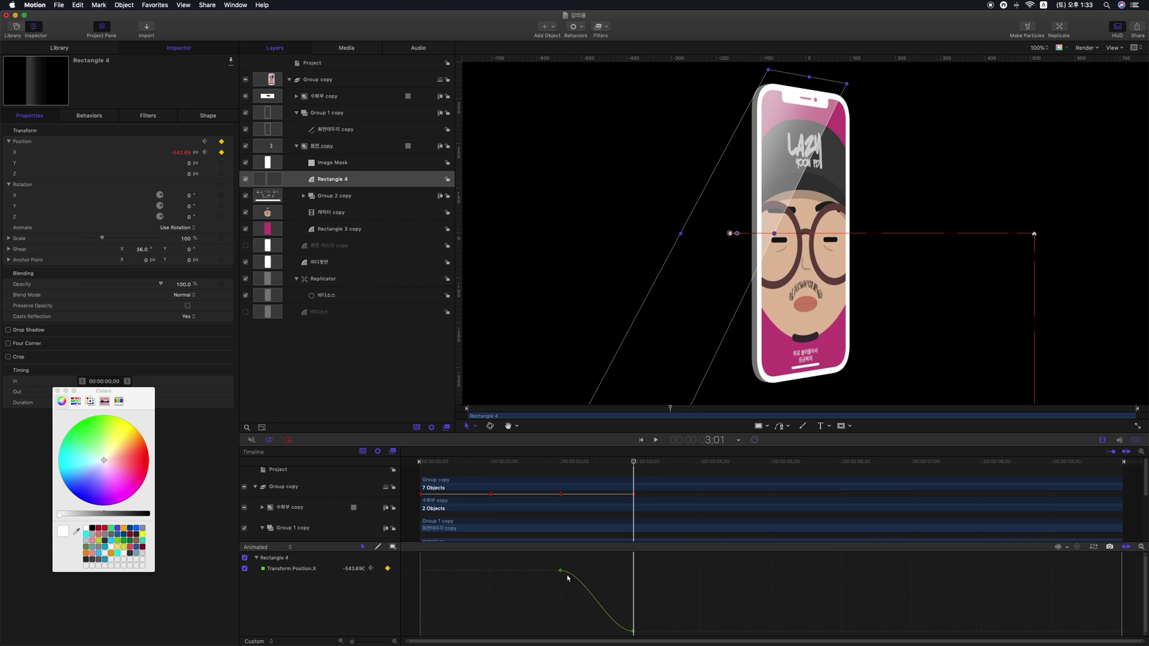
click(636, 635)
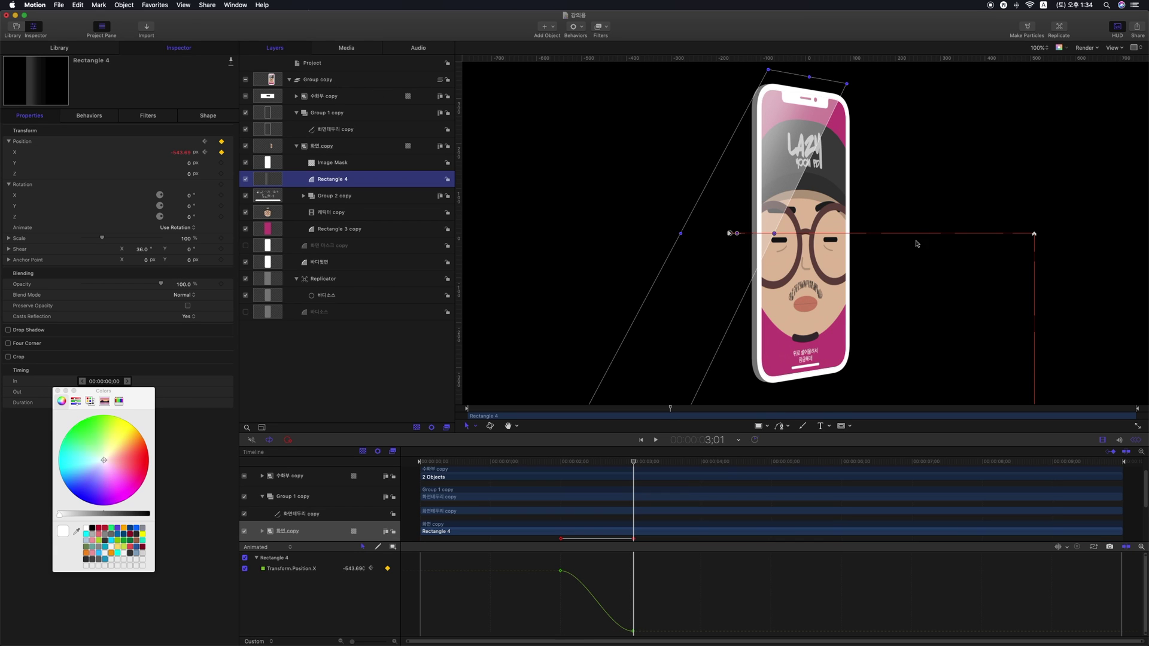
click(316, 79)
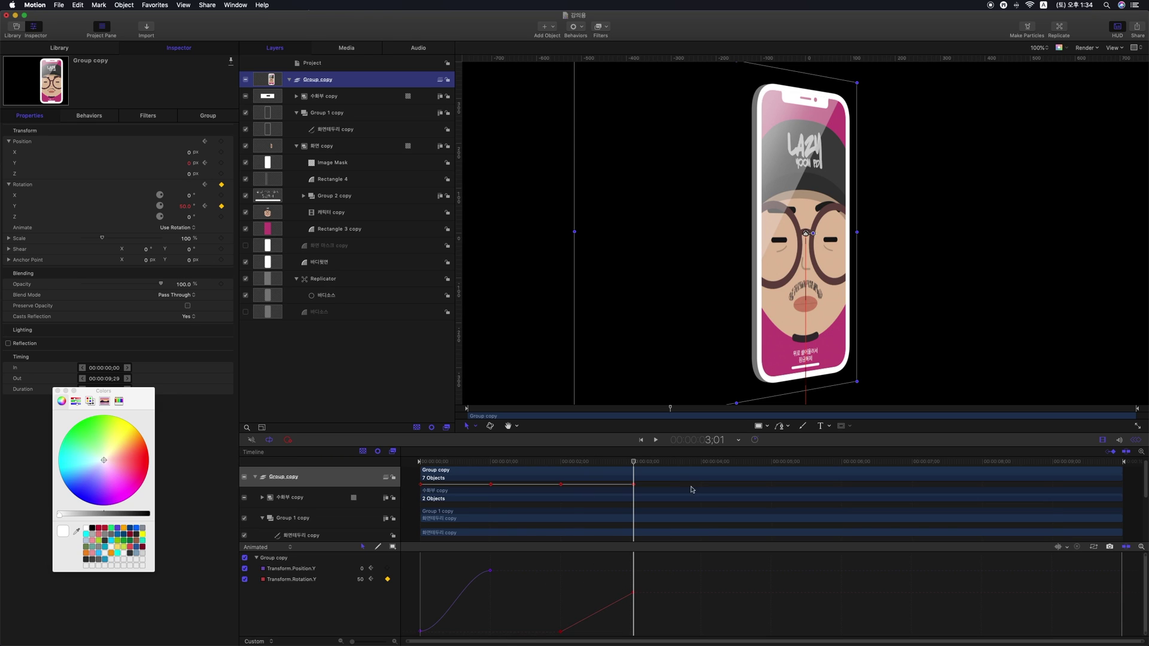
- Close the keyframe curves and play the animation from about 2 seconds to review the turn and reflection
click(560, 462)
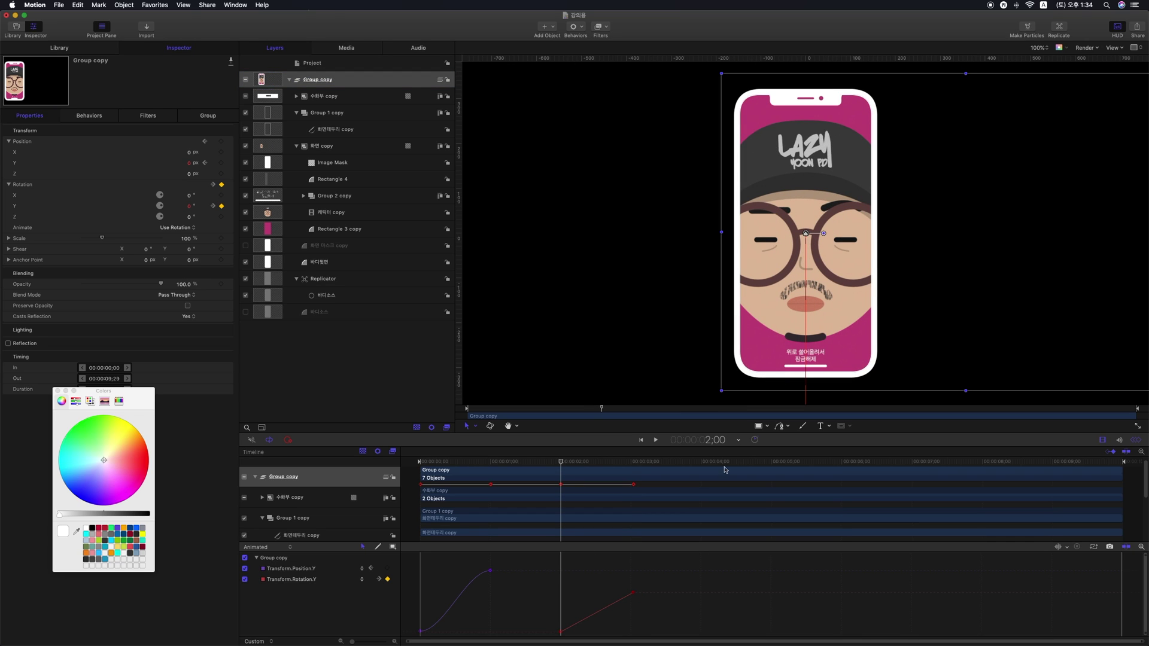
click(1126, 450)
click(694, 465)
click(555, 464)
key(space)
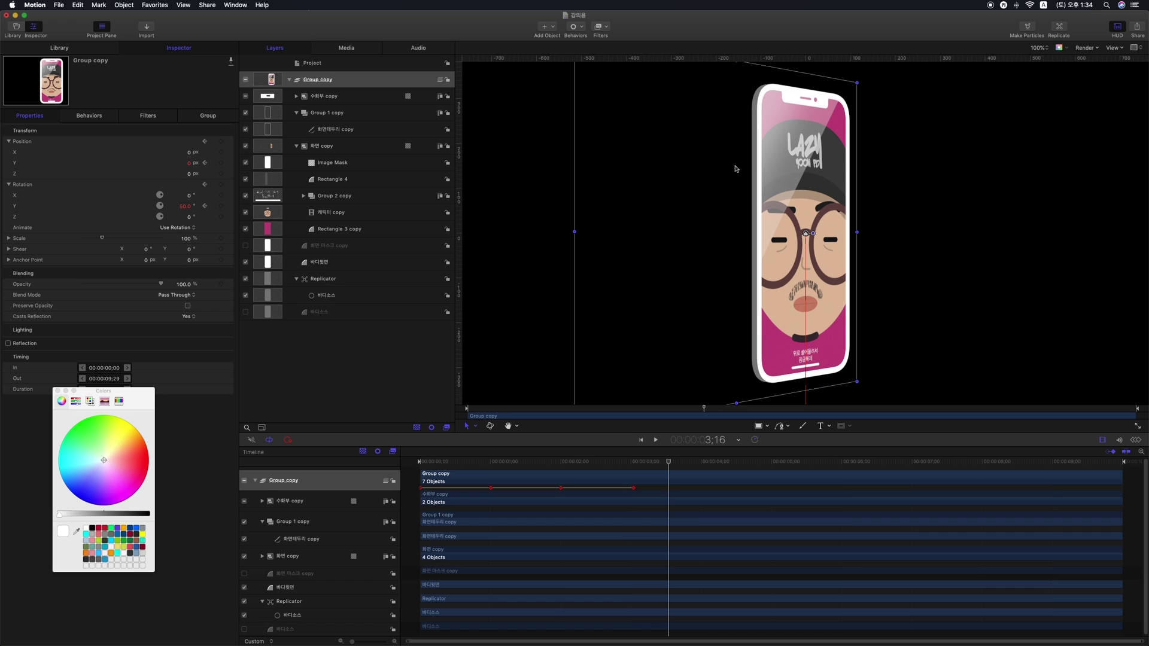
- Apply Ease Both to Group copy's two Y rotation keyframes in the Keyframe Editor
click(1137, 440)
drag(580, 597, 658, 634)
right_click(633, 591)
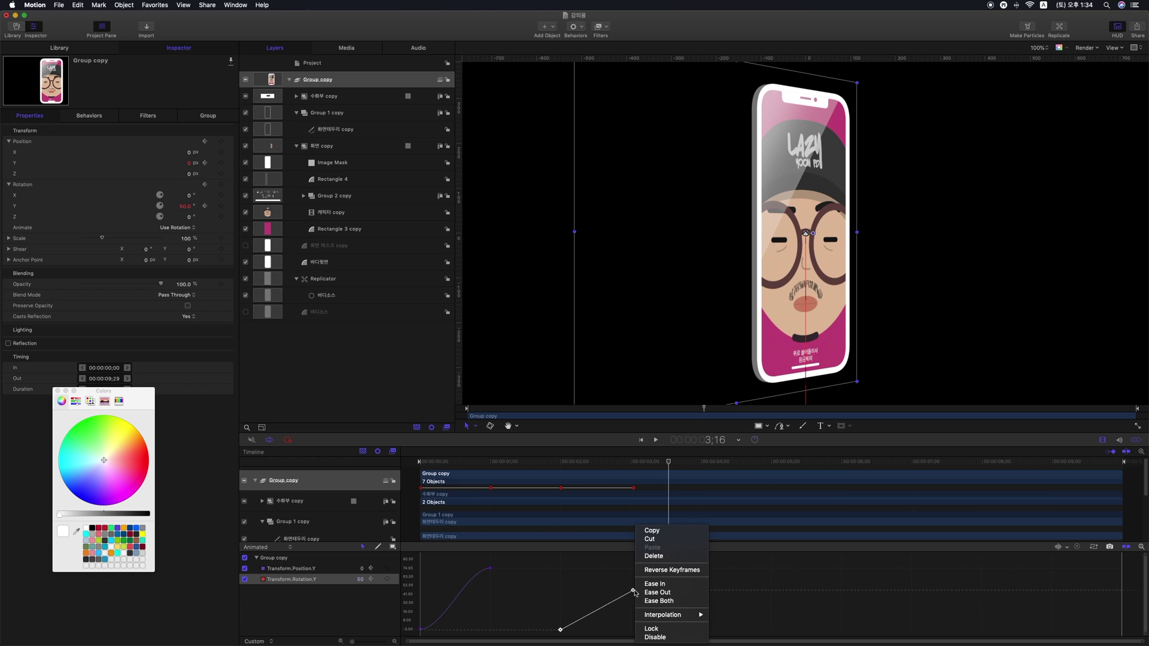
click(671, 601)
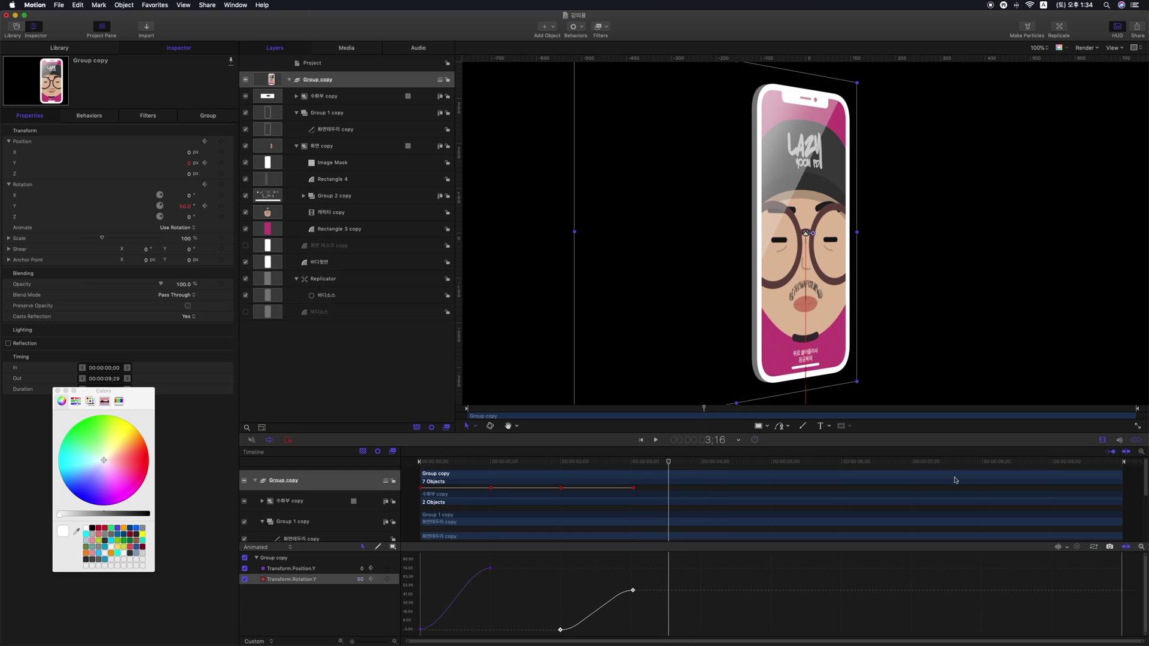
click(1136, 440)
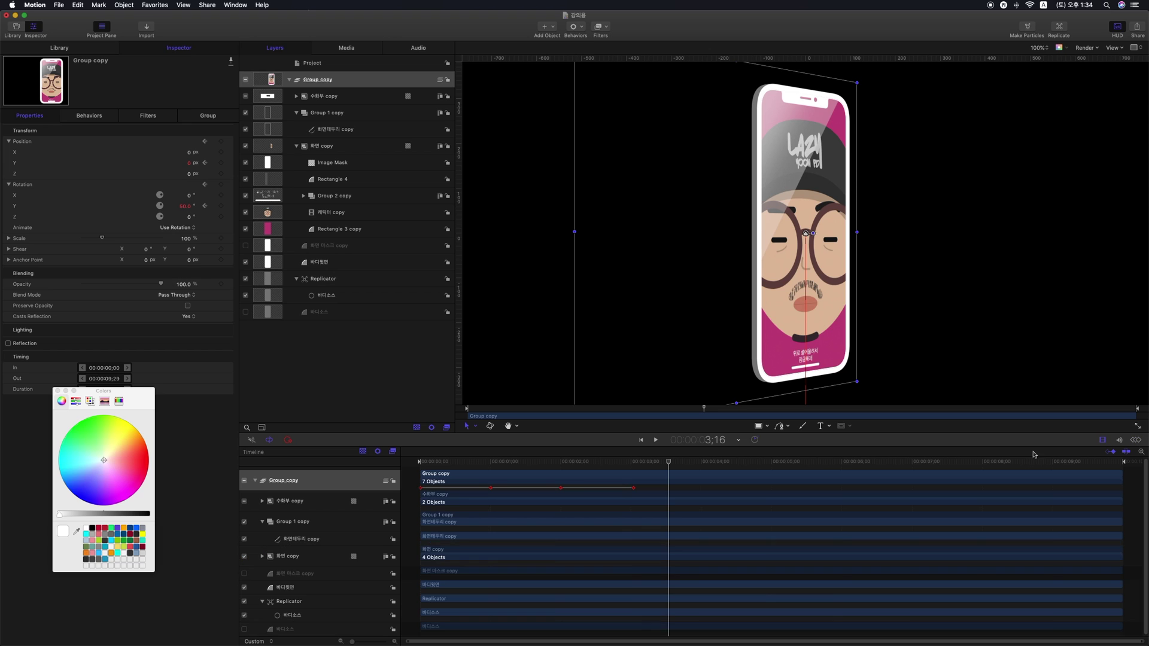
- Replay the eased phone turn and reflection sweep several times from just before 2 seconds
click(553, 464)
key(space)
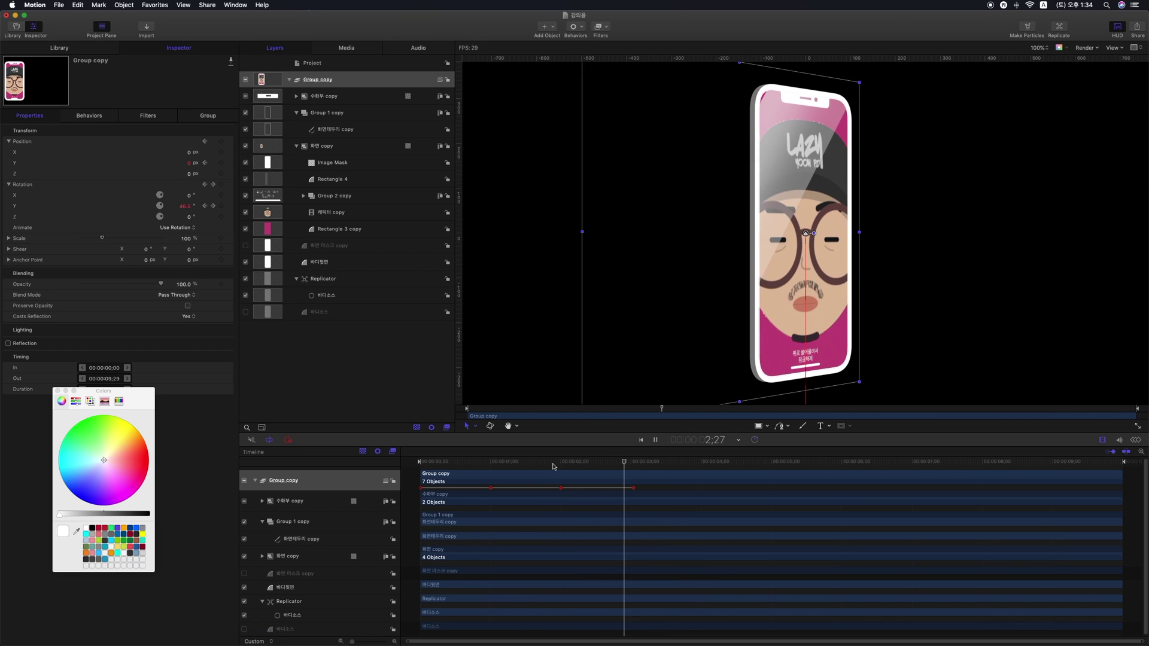
click(554, 464)
key(space)
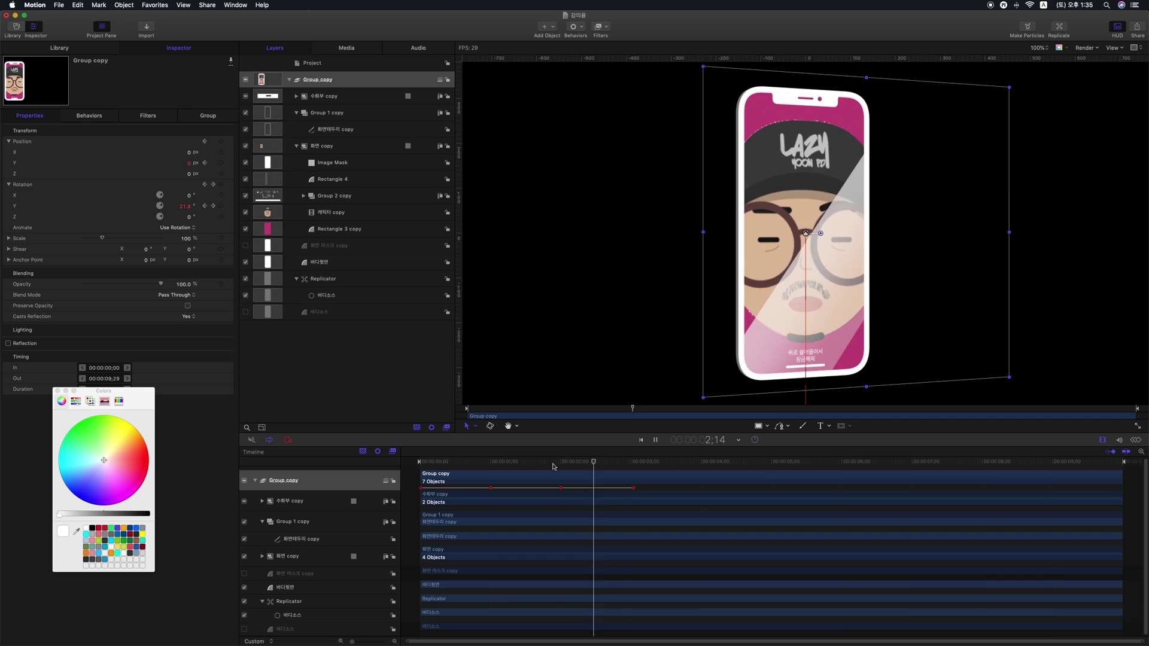
click(554, 464)
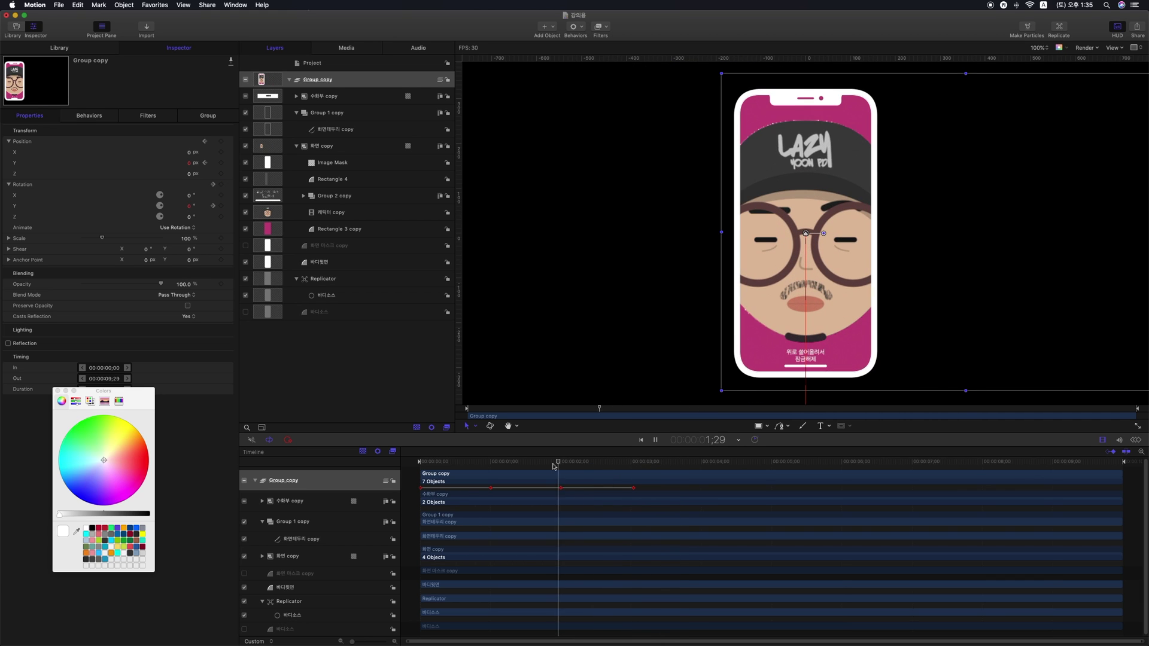
key(space)
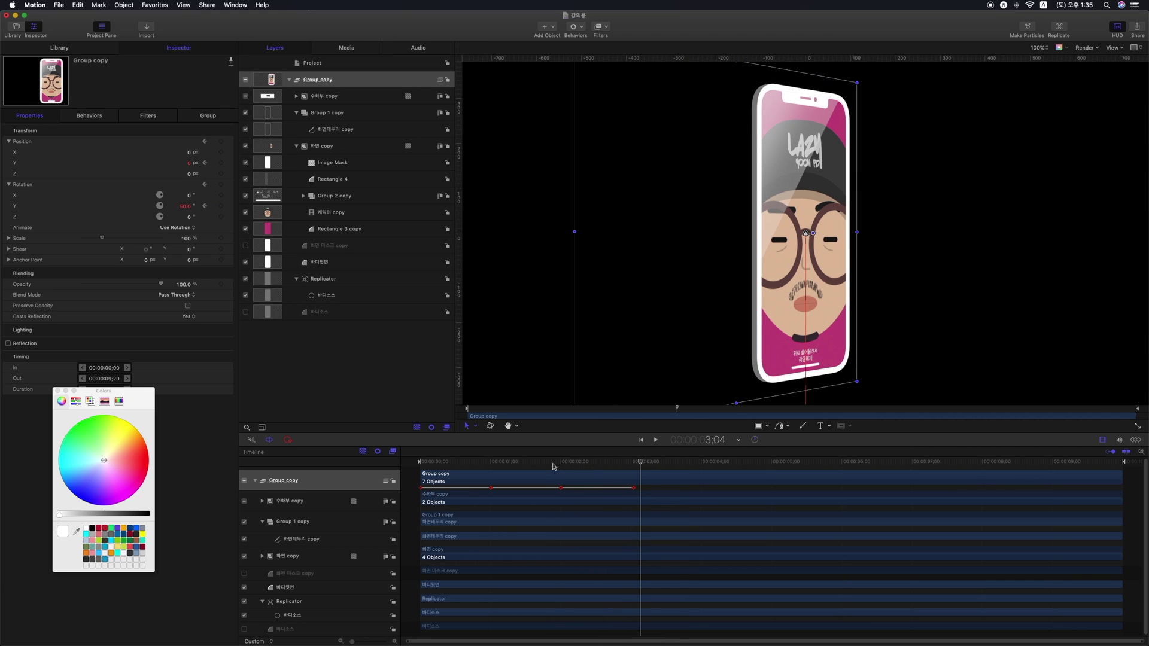